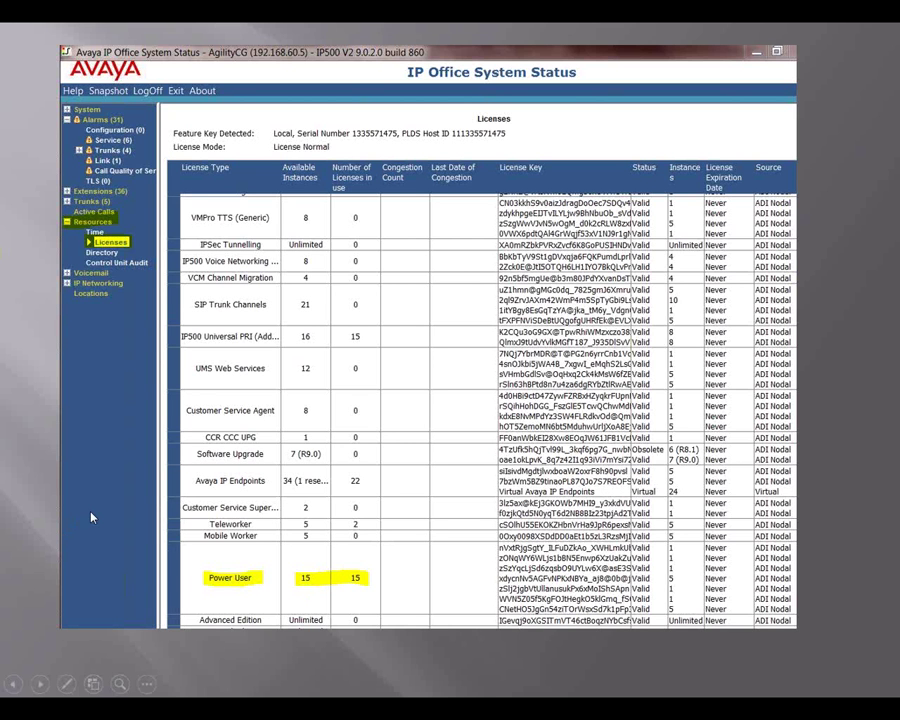
Step: Step through the IPO User Setup and Mobility slides, then end the PowerPoint slideshow
{"action": "left_click", "coordinate": [120, 497]}
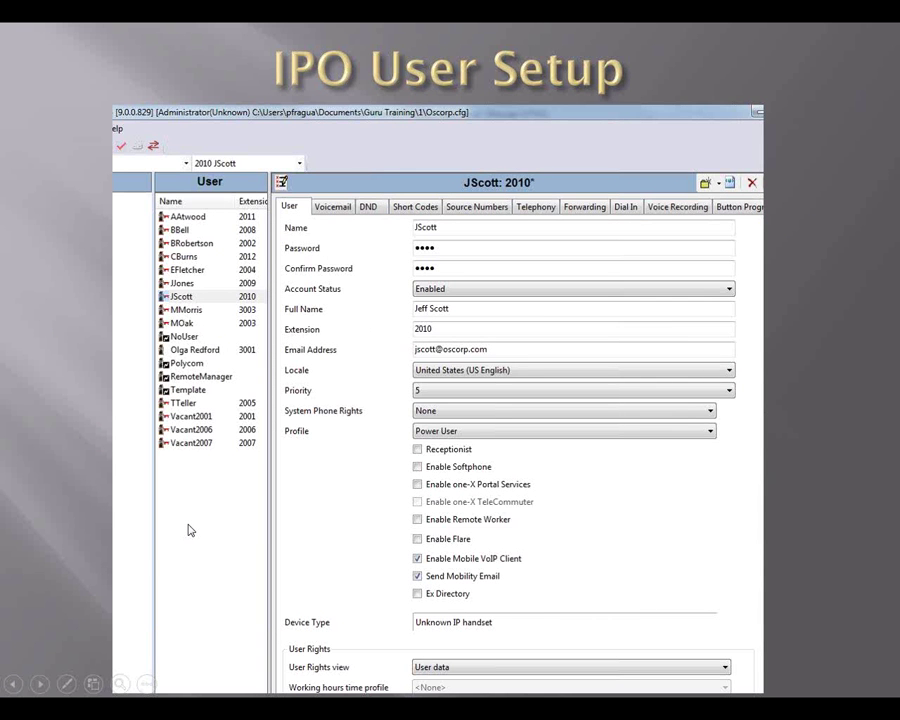
{"action": "key", "text": "Right"}
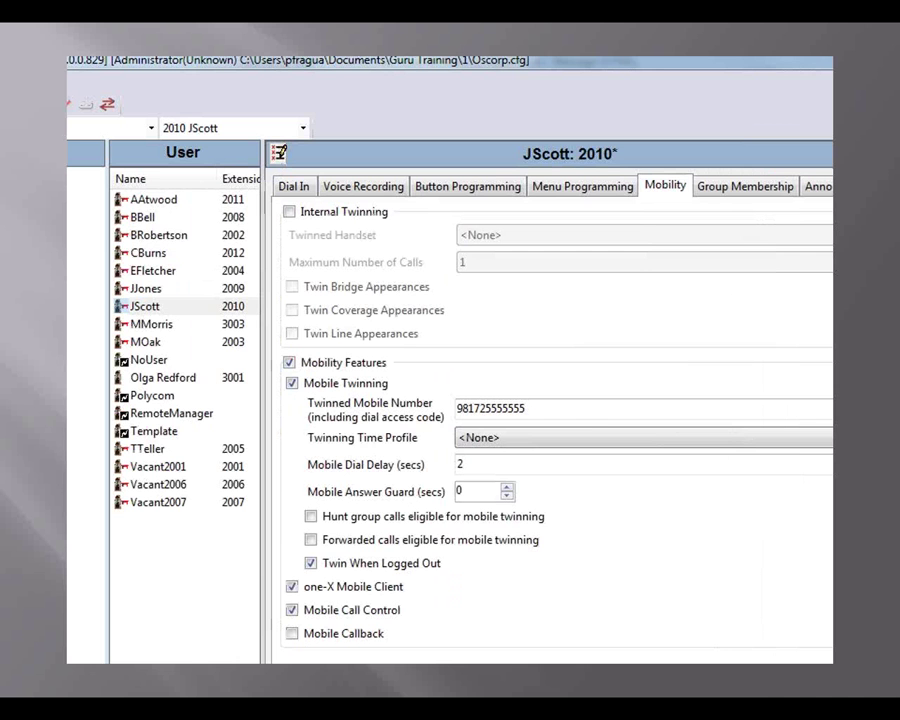
{"action": "key", "text": "Left"}
{"action": "key", "text": "Escape"}
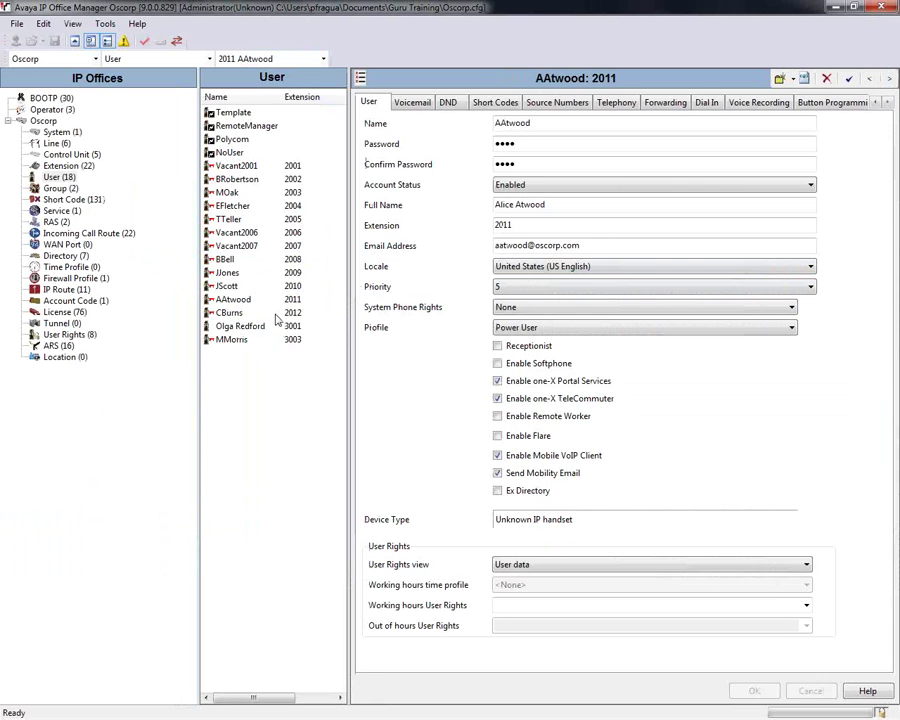
Step: Review extension 2003's Profile choices, keeping Basic User, then open the License list without saving changes
{"action": "left_click", "coordinate": [230, 193]}
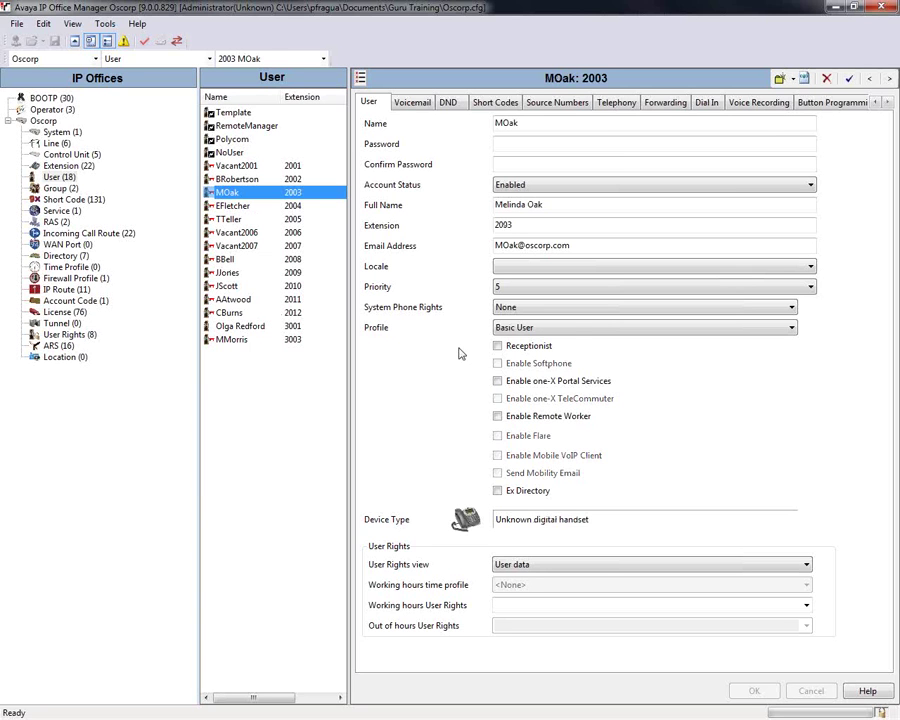
{"action": "left_click", "coordinate": [576, 332]}
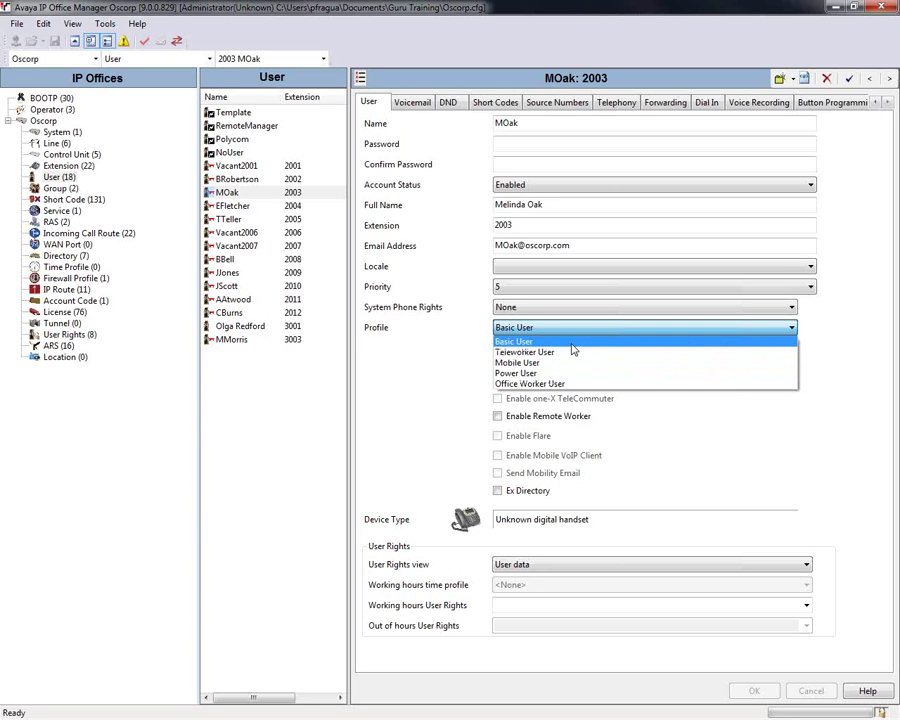
{"action": "left_click", "coordinate": [265, 399]}
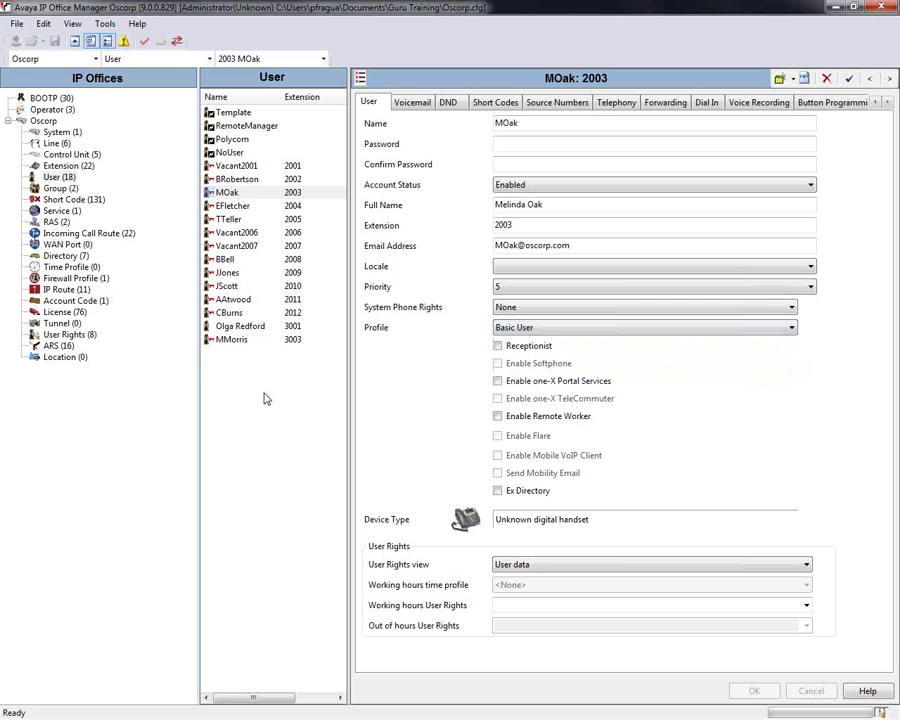
{"action": "left_click", "coordinate": [77, 318]}
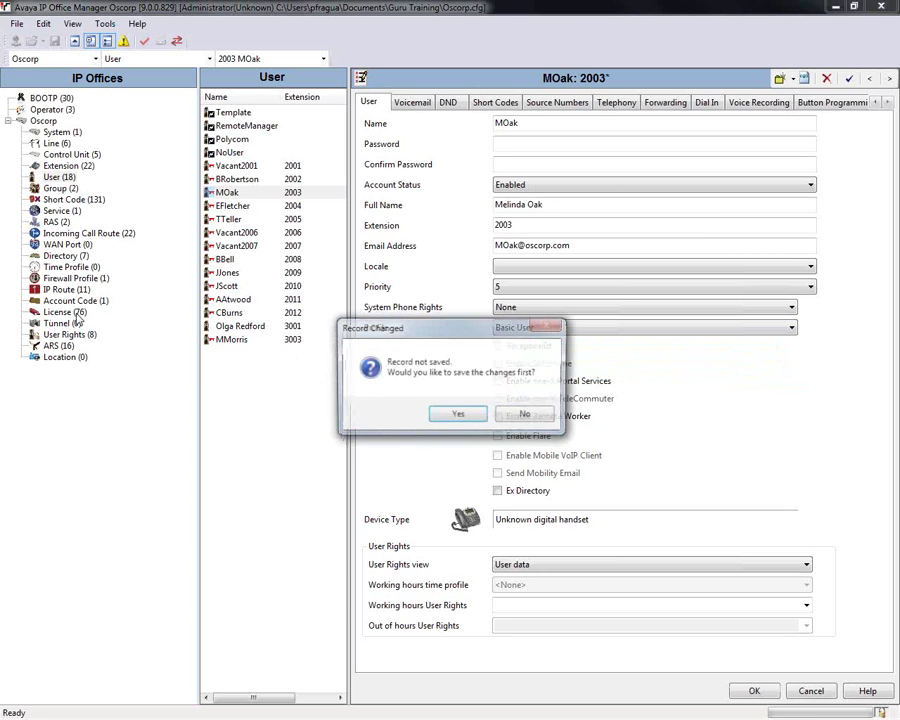
{"action": "left_click", "coordinate": [526, 415]}
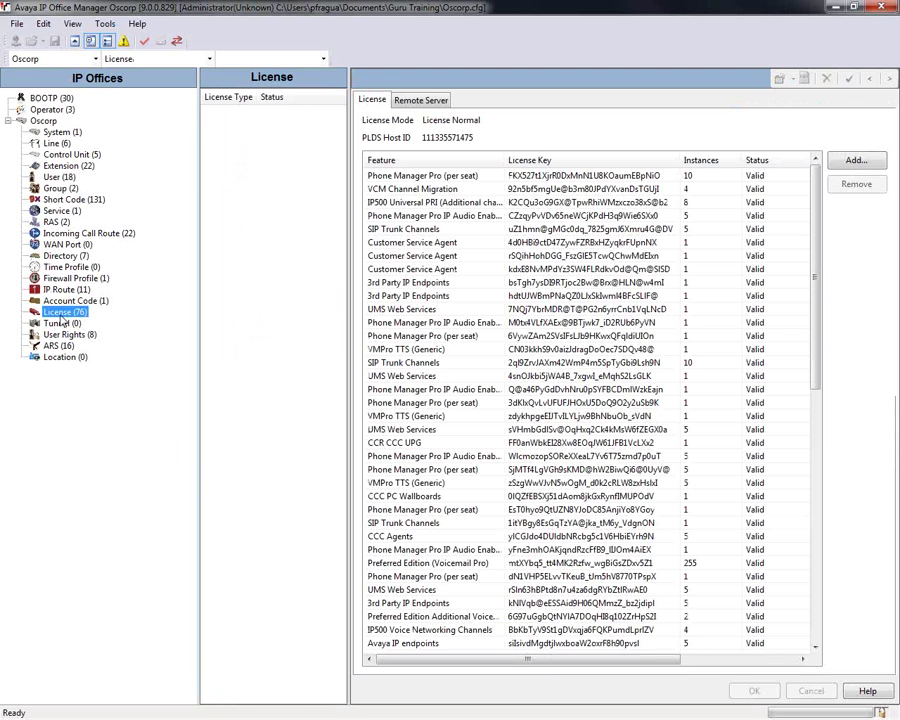
Step: Sort the licenses by Feature and scroll to the Power User license rows
{"action": "left_click", "coordinate": [421, 163]}
{"action": "scroll", "coordinate": [452, 426], "scroll_direction": "down", "scroll_amount": 9}
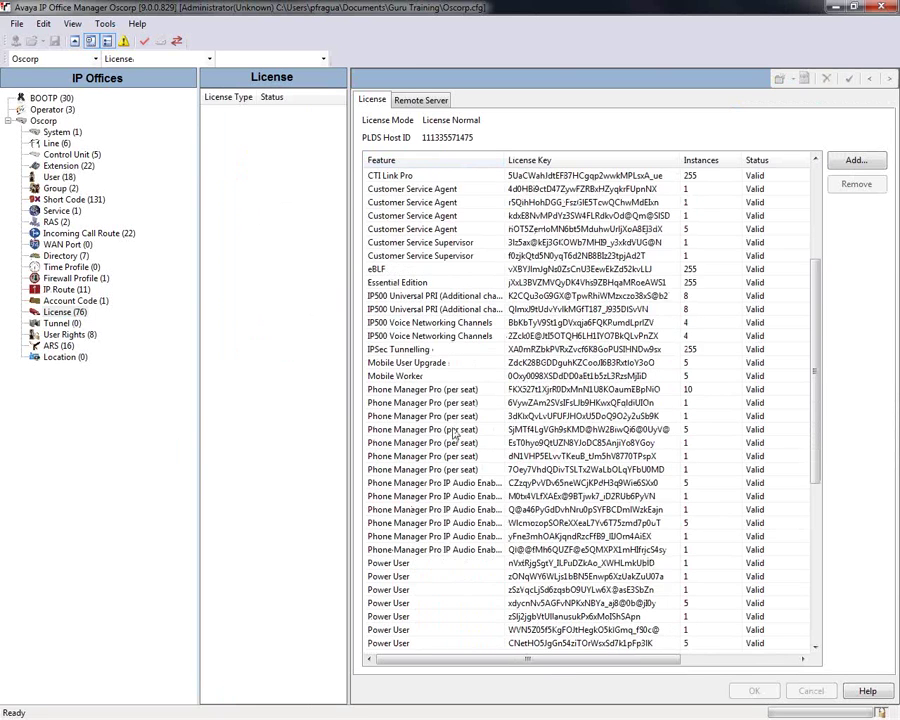
{"action": "left_click", "coordinate": [408, 416]}
{"action": "left_click", "coordinate": [408, 442]}
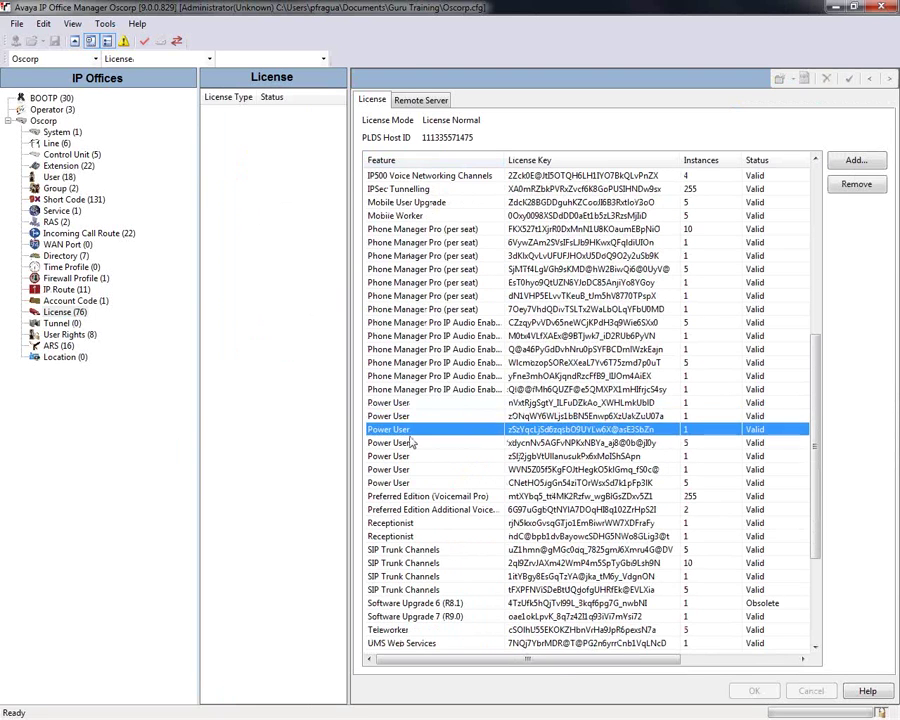
{"action": "left_click", "coordinate": [418, 482]}
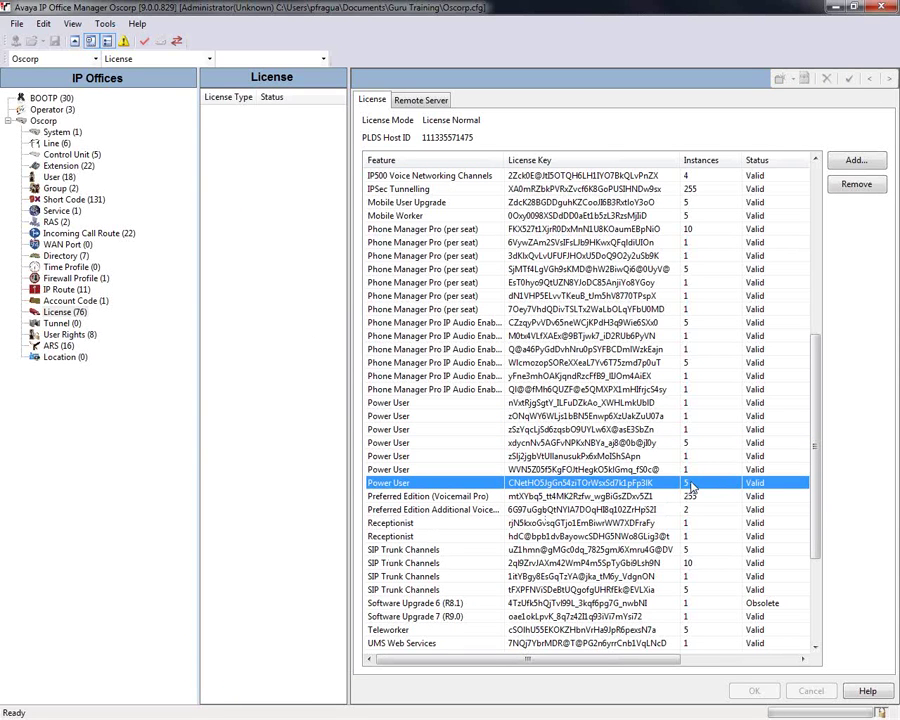
Step: Open the users list for the Power User license with 5 instances
{"action": "left_click", "coordinate": [689, 442]}
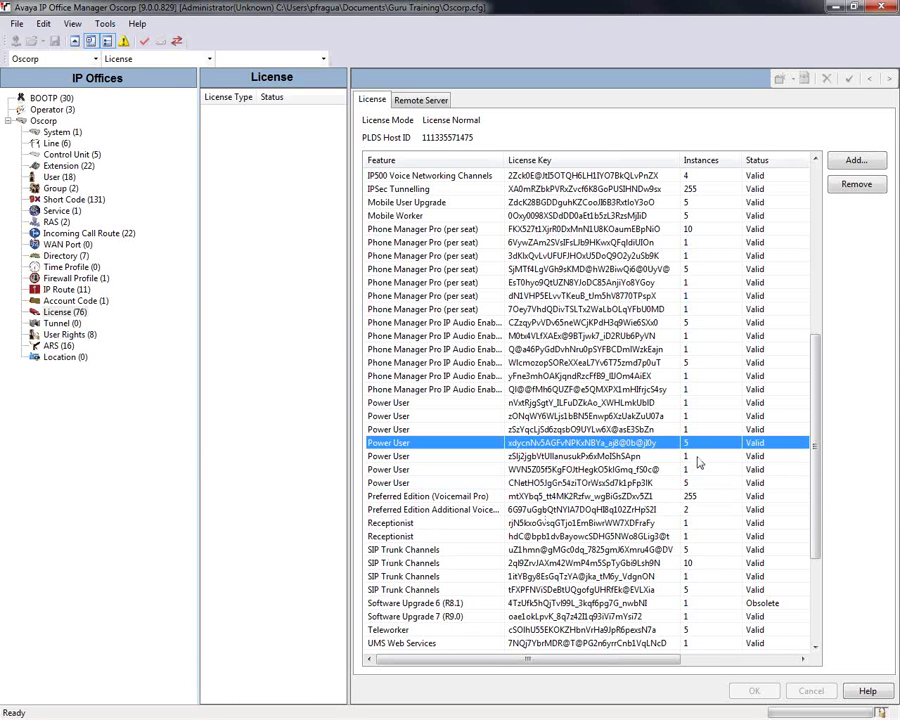
{"action": "left_click_drag", "start_coordinate": [693, 482], "coordinate": [697, 417]}
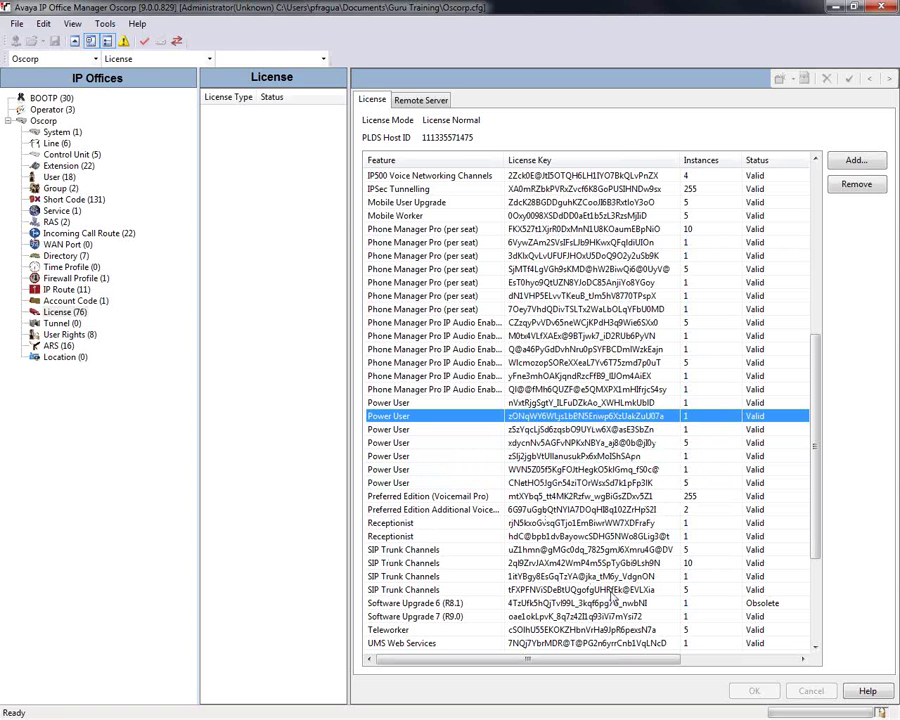
{"action": "left_click", "coordinate": [440, 446]}
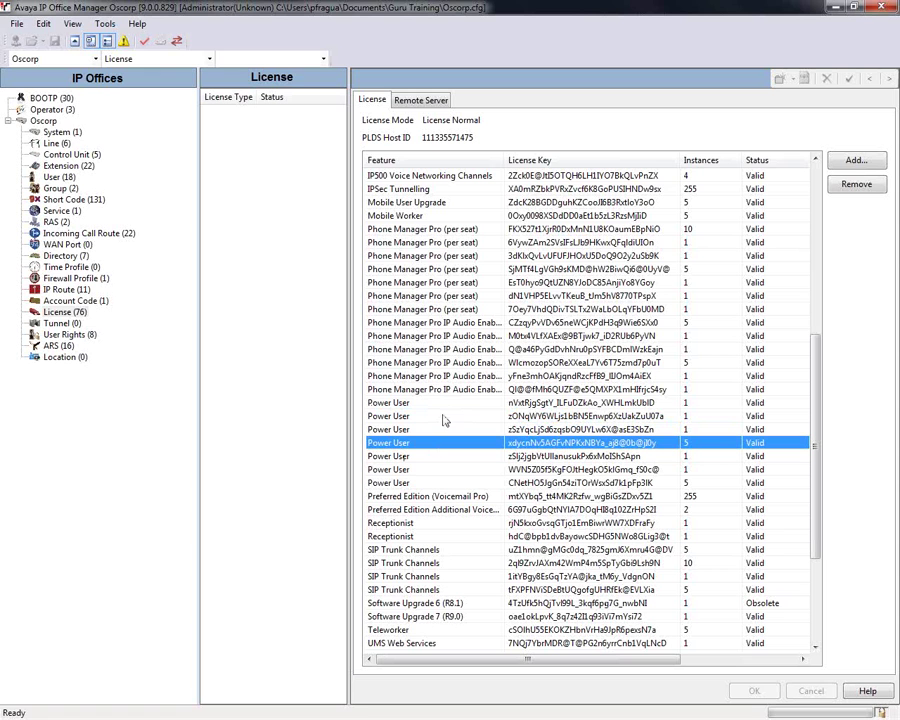
{"action": "double_click", "coordinate": [399, 445]}
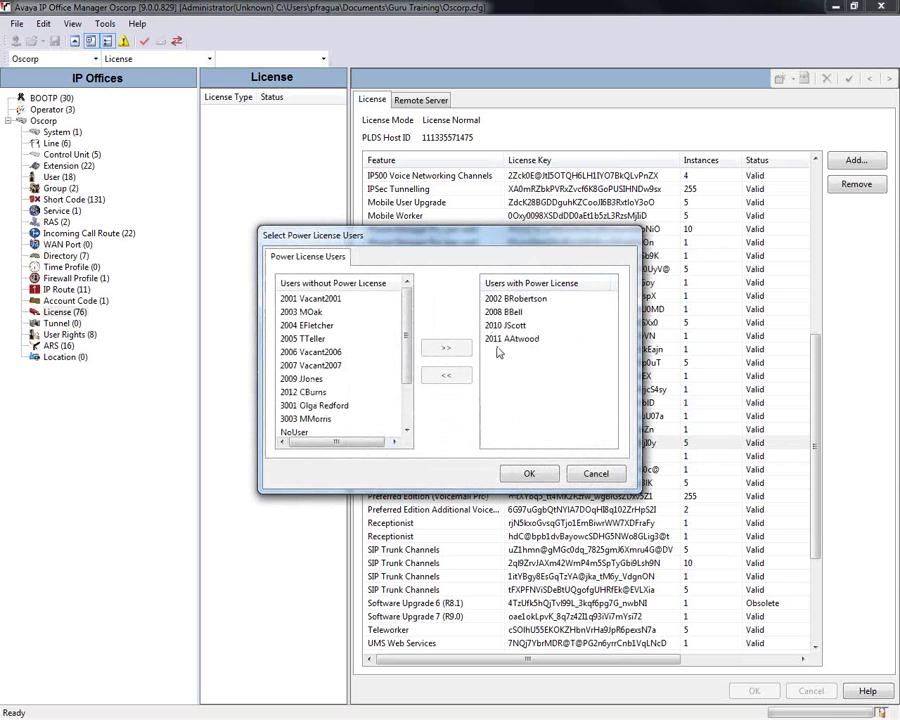
Step: Remove extension 2011 from the Power License users, confirm, and return to the User list
{"action": "left_click", "coordinate": [515, 298]}
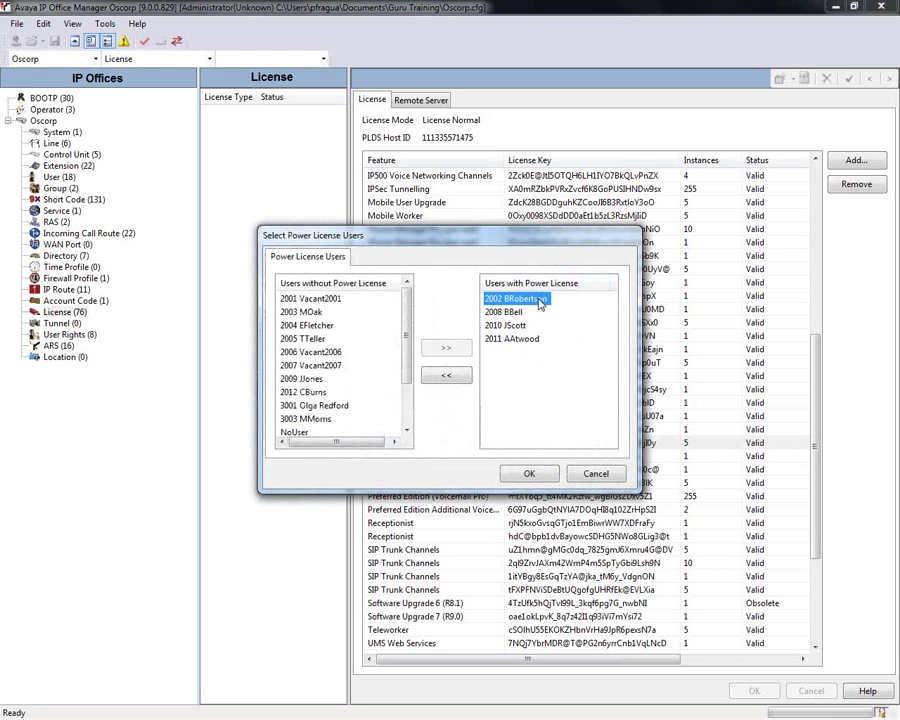
{"action": "left_click", "coordinate": [513, 326]}
{"action": "left_click", "coordinate": [516, 339]}
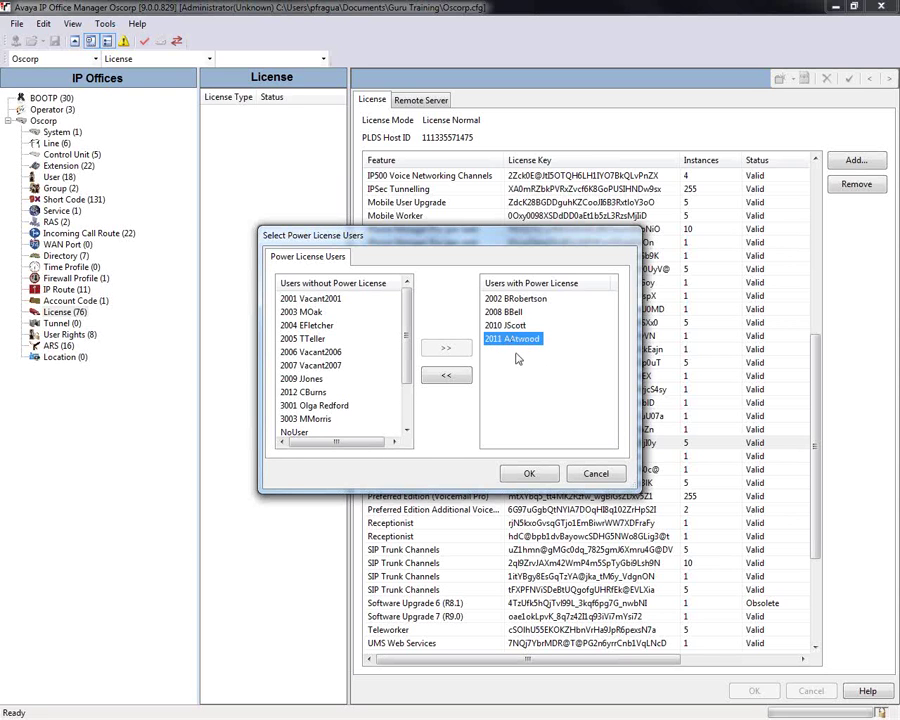
{"action": "left_click", "coordinate": [446, 376]}
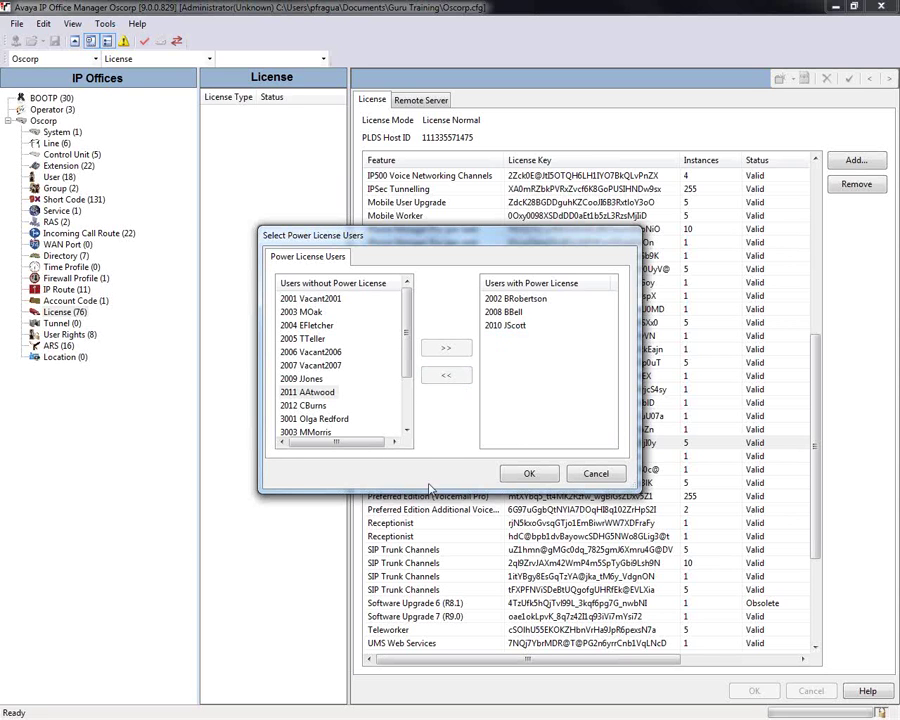
{"action": "left_click", "coordinate": [529, 473]}
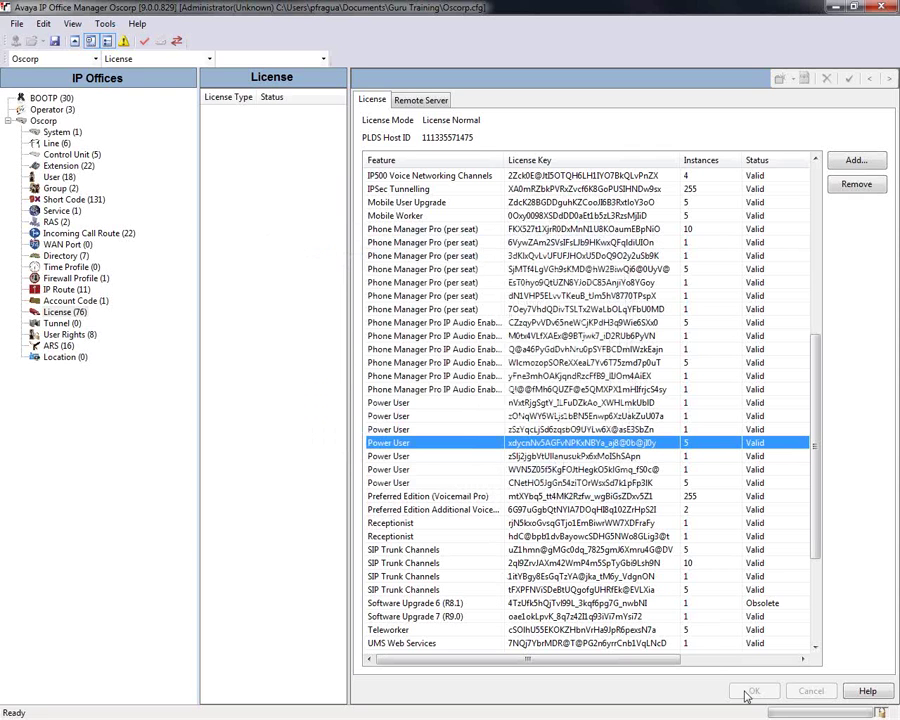
{"action": "left_click", "coordinate": [575, 522]}
{"action": "left_click", "coordinate": [522, 456]}
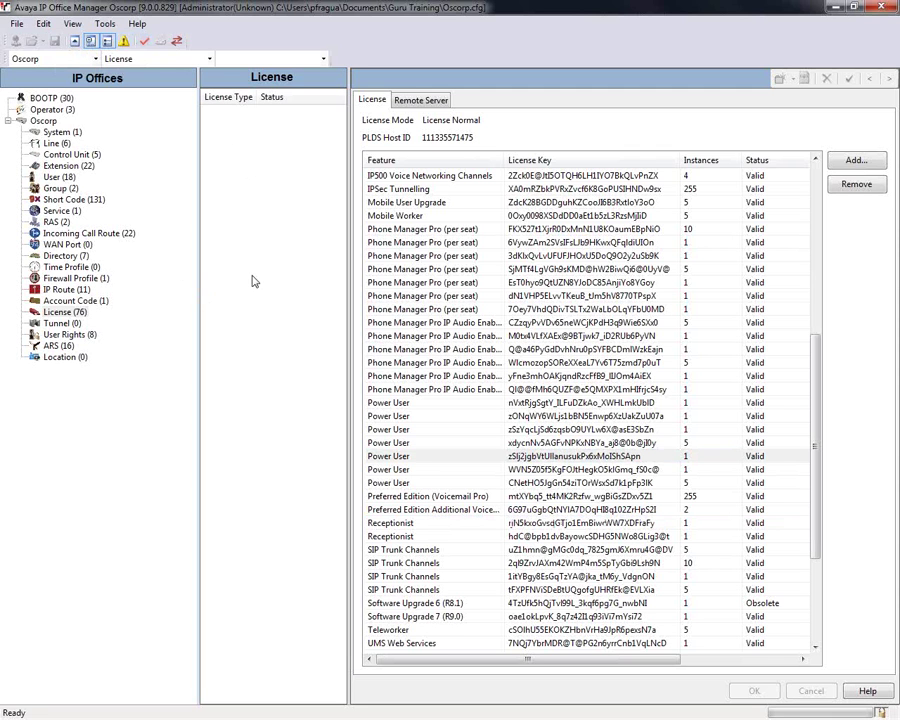
{"action": "left_click", "coordinate": [60, 177]}
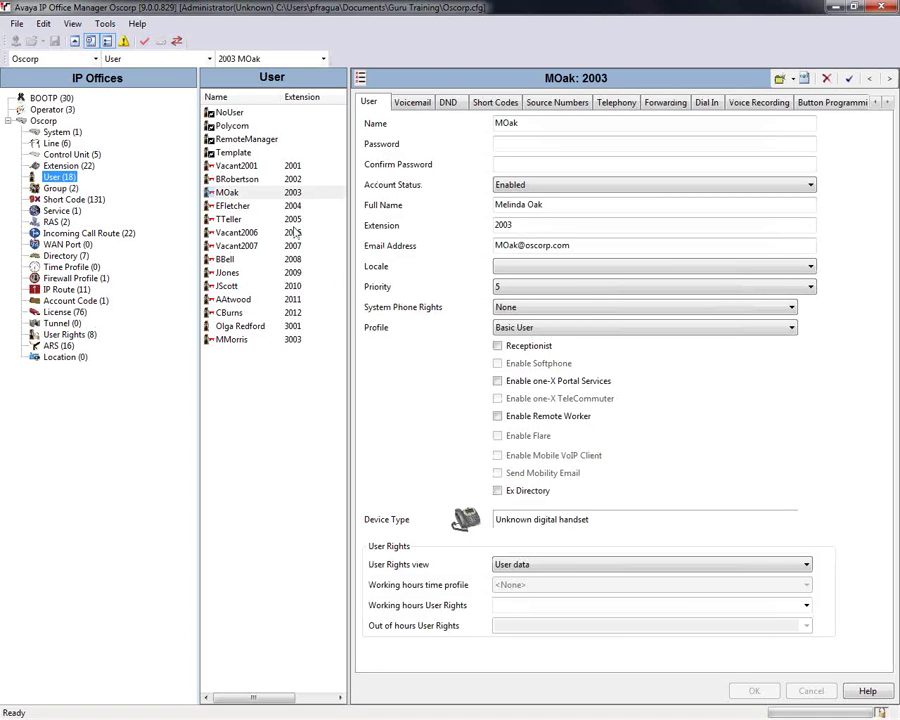
{"action": "left_click", "coordinate": [251, 194]}
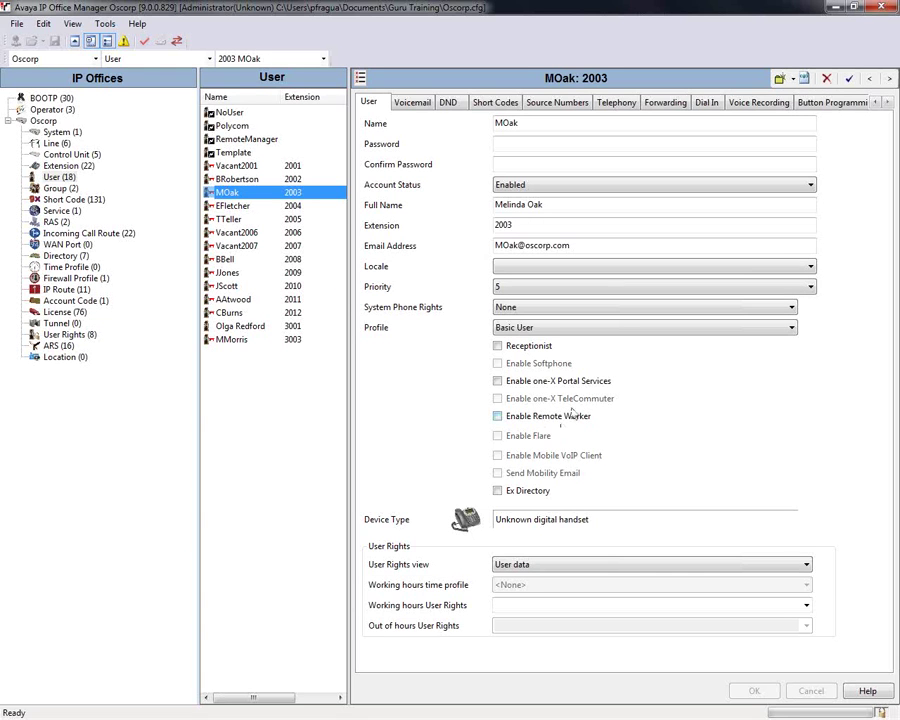
{"action": "left_click", "coordinate": [630, 331]}
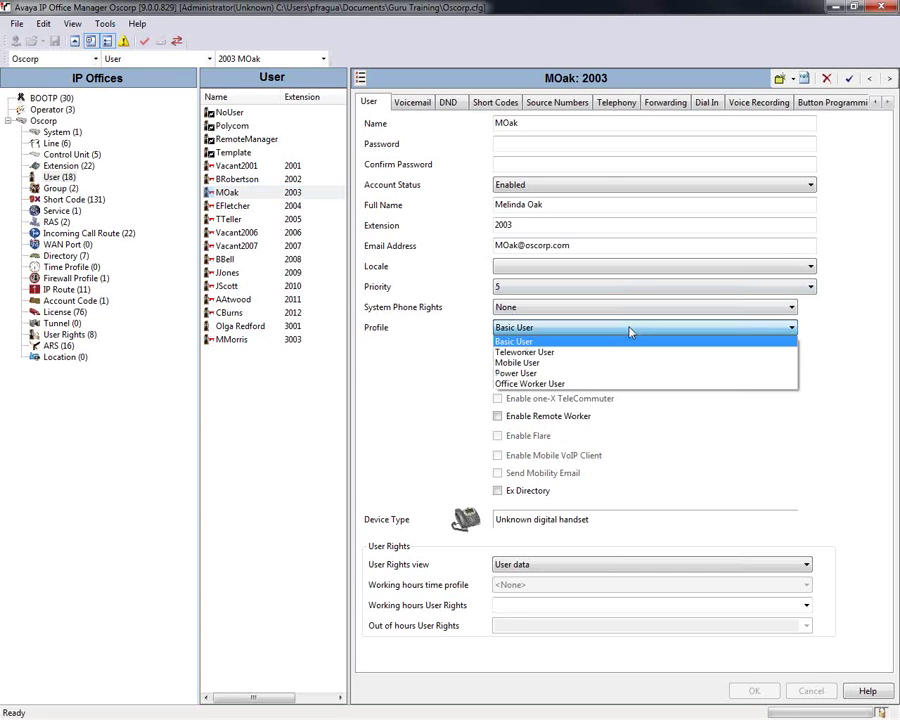
{"action": "left_click", "coordinate": [617, 373]}
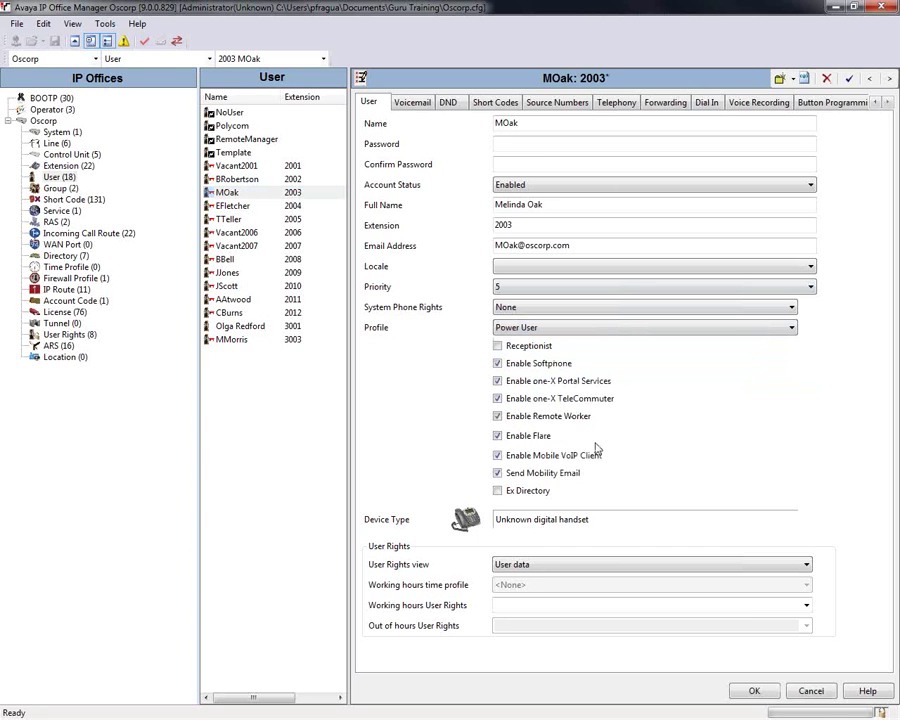
{"action": "left_click", "coordinate": [530, 143]}
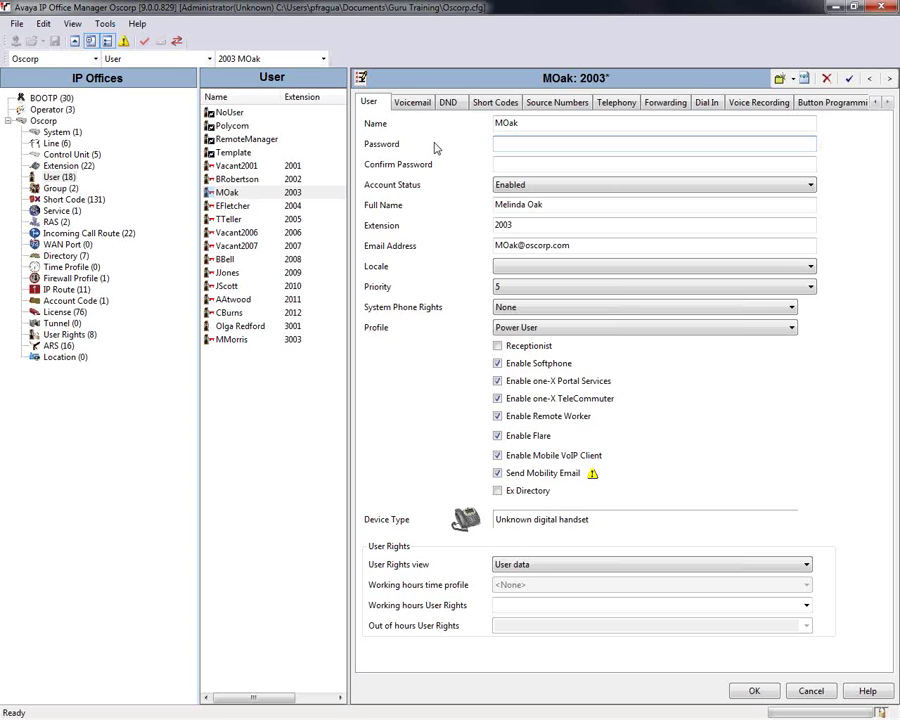
Step: Enter and confirm the user's password, and uncheck Enable Softphone
{"action": "type", "text": "123"}
{"action": "key", "text": "Tab"}
{"action": "type", "text": "1234"}
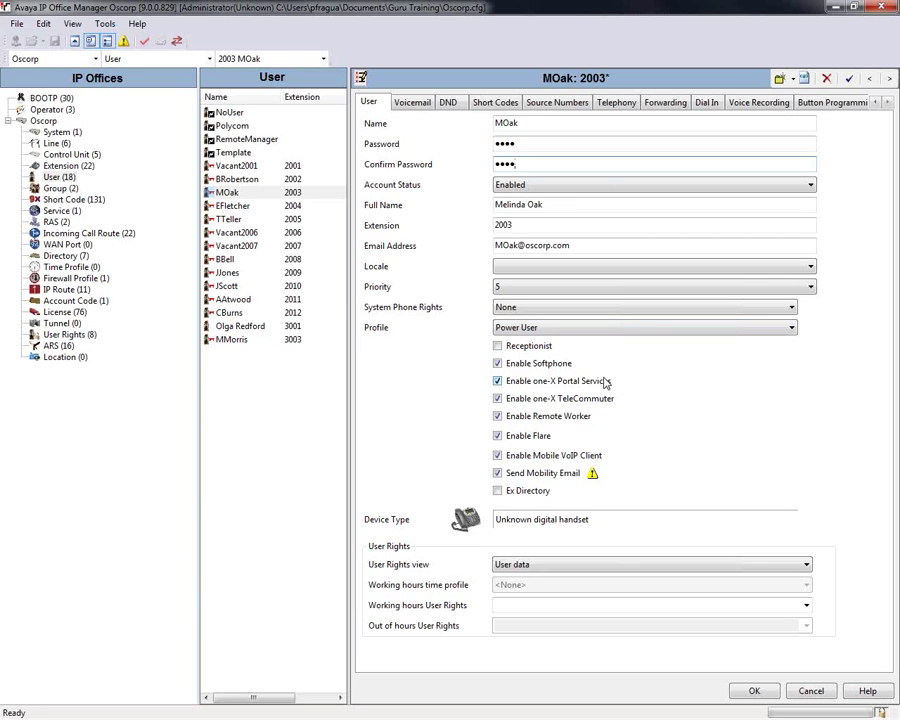
{"action": "left_click", "coordinate": [520, 364]}
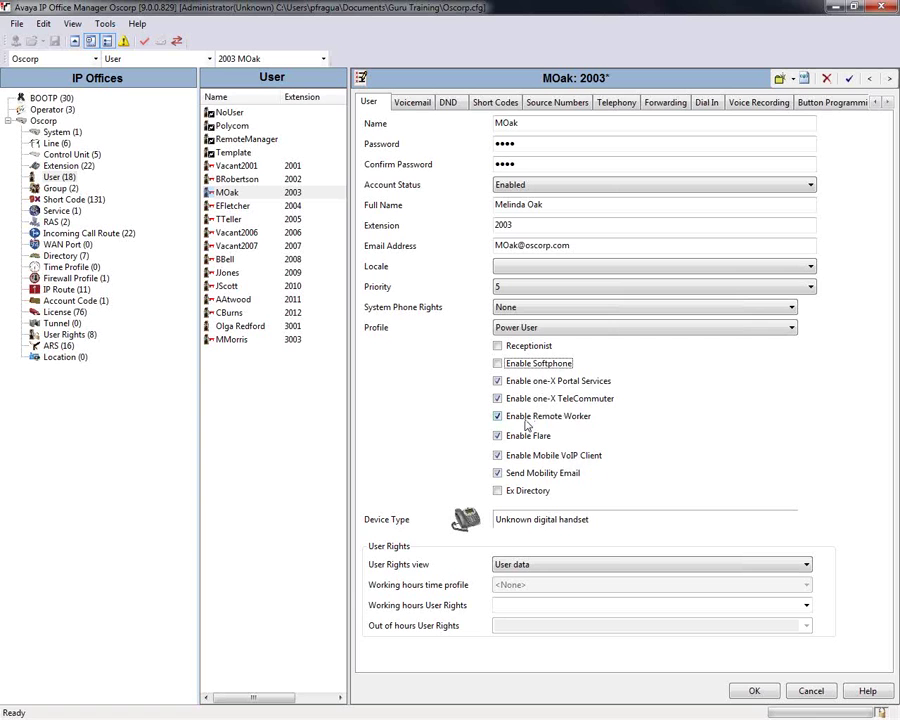
Step: Uncheck Enable Remote Worker and Enable Flare, then highlight the user's e-mail address
{"action": "left_click", "coordinate": [526, 418]}
{"action": "left_click", "coordinate": [531, 438]}
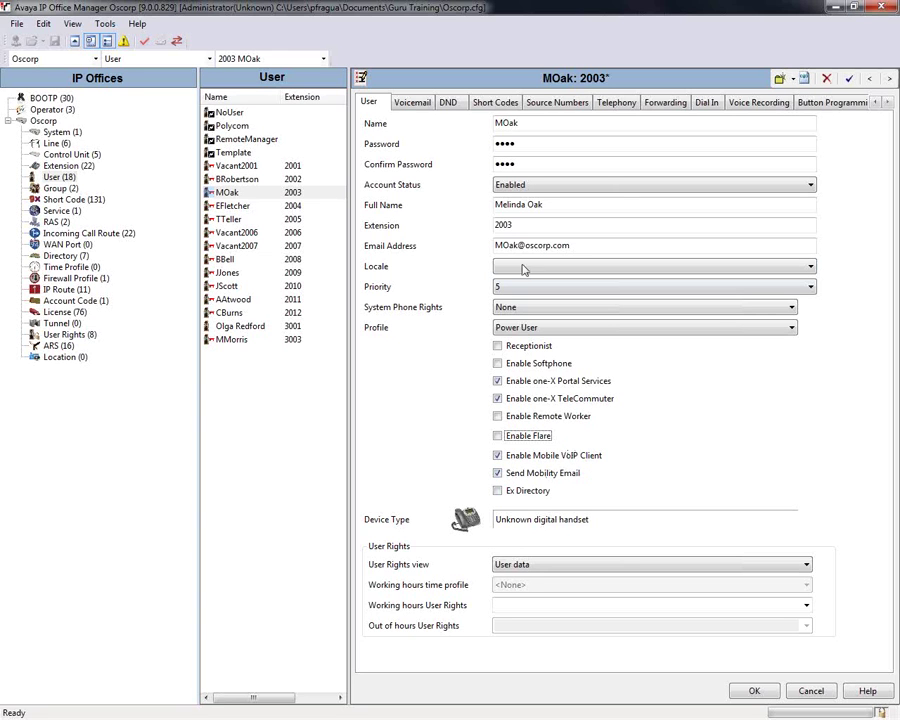
{"action": "left_click_drag", "start_coordinate": [578, 250], "coordinate": [474, 254]}
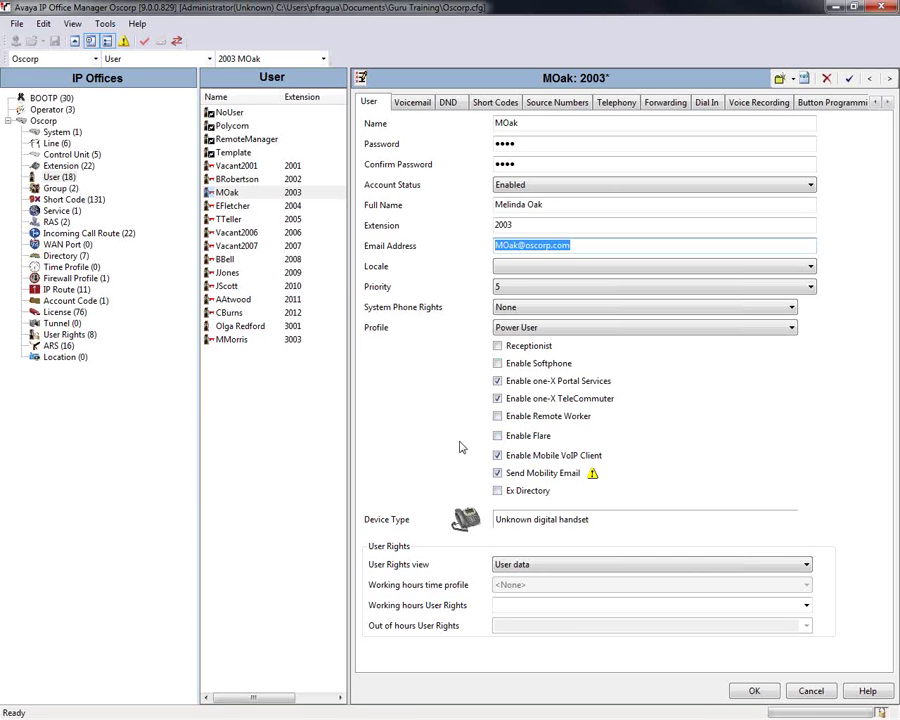
Step: On the Mobility tab, enable Mobility Features, Mobile Twinning, Twin When Logged Out and Mobile Call Control
{"action": "left_click", "coordinate": [886, 103]}
{"action": "left_click", "coordinate": [886, 103]}
{"action": "left_click", "coordinate": [886, 103]}
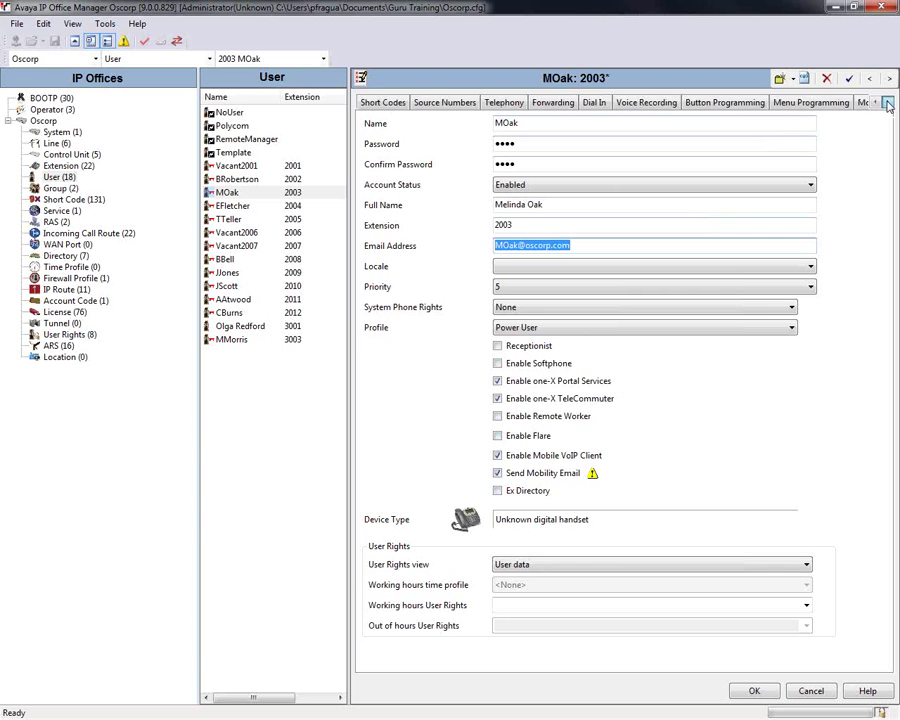
{"action": "left_click", "coordinate": [886, 103]}
{"action": "left_click", "coordinate": [826, 108]}
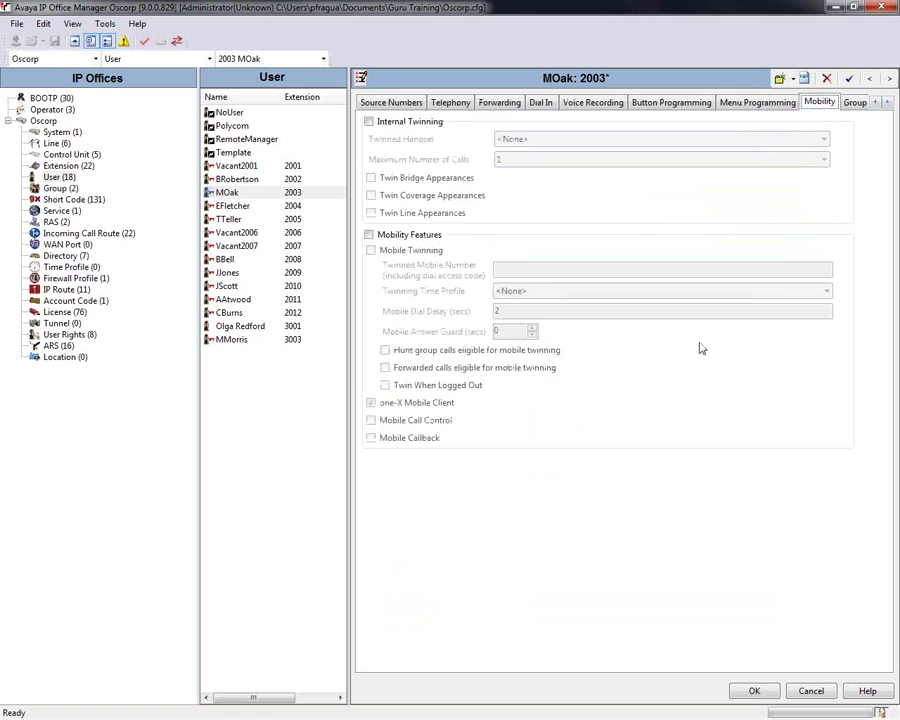
{"action": "left_click", "coordinate": [432, 235]}
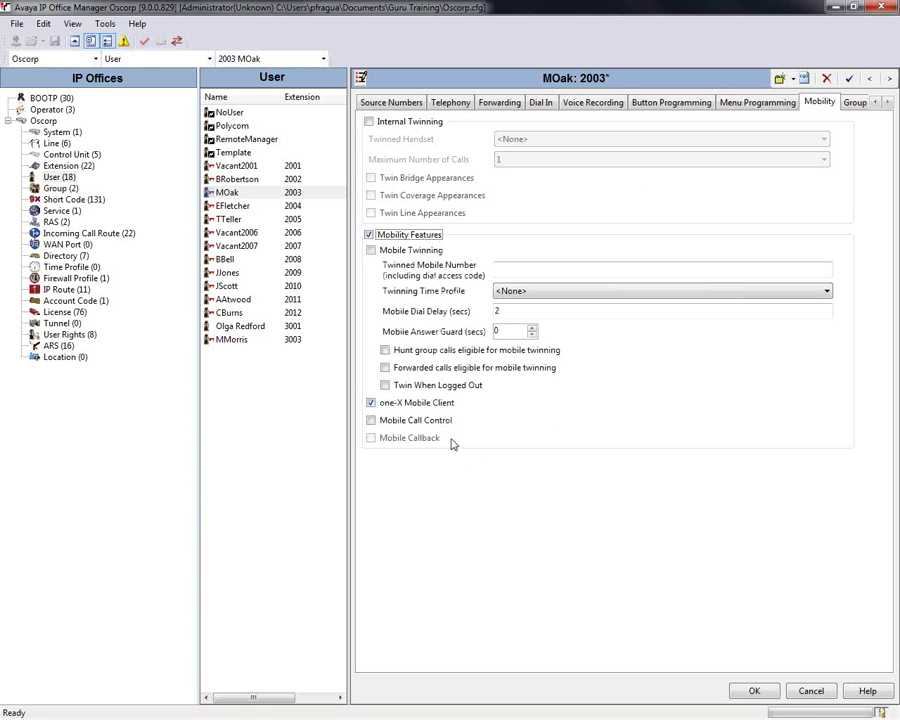
{"action": "left_click", "coordinate": [386, 253]}
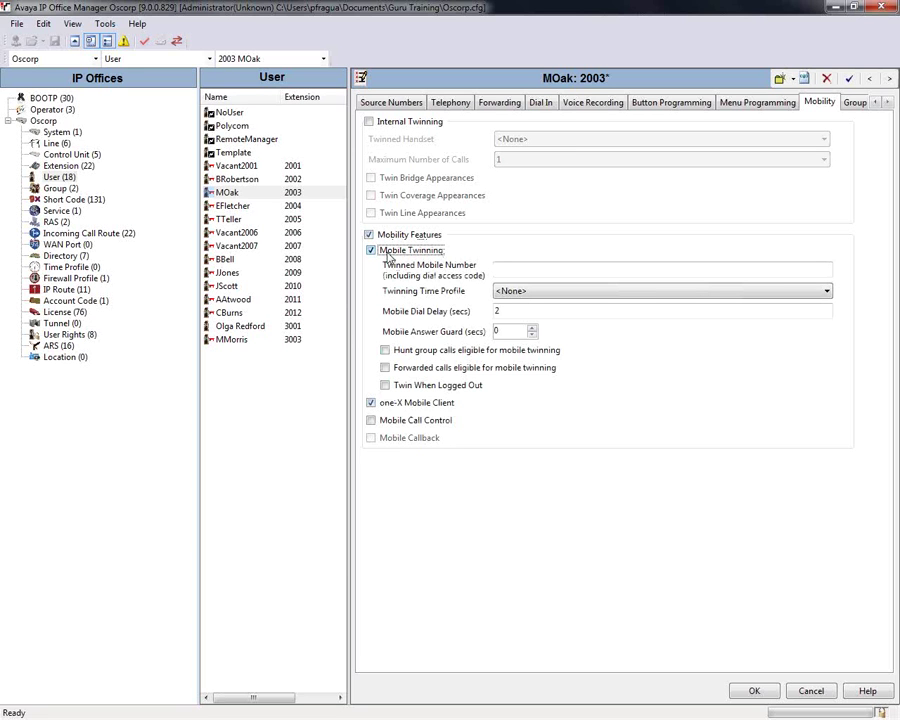
{"action": "left_click", "coordinate": [386, 385]}
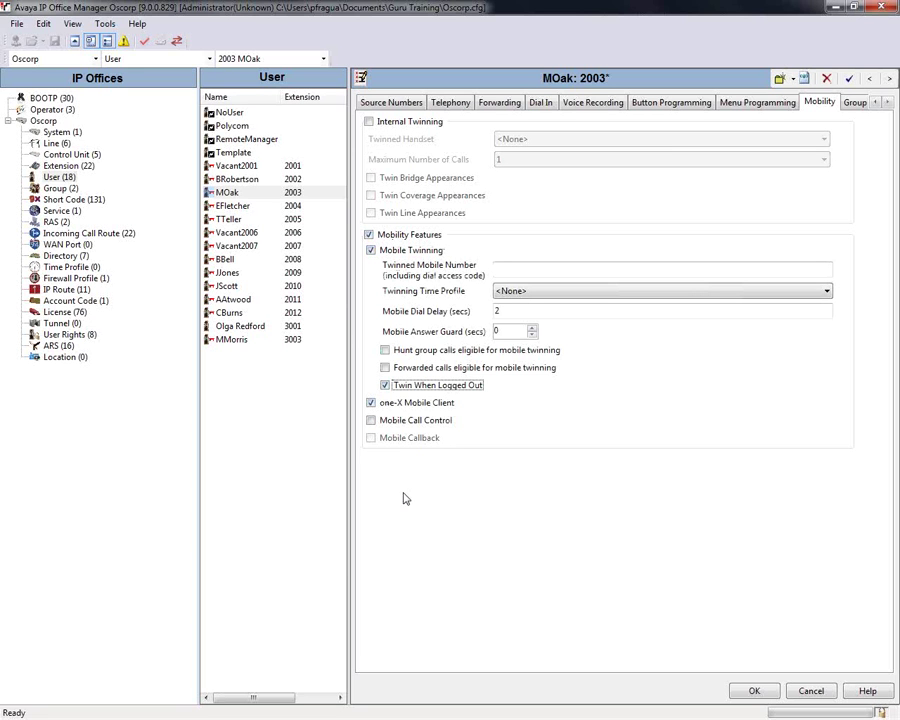
{"action": "left_click", "coordinate": [379, 425]}
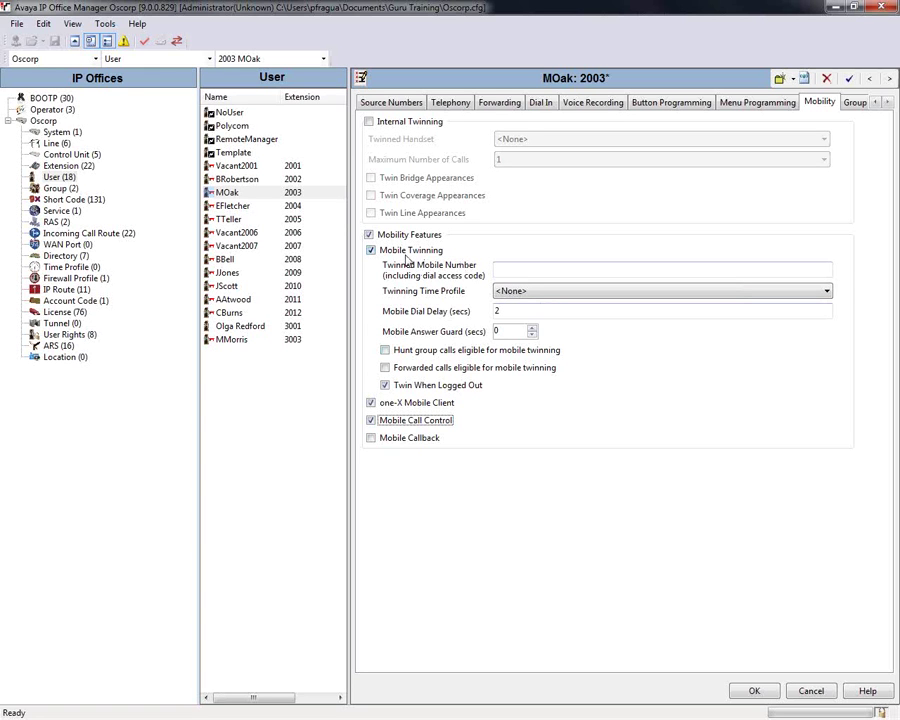
Step: Enter the user's twinned mobile number and apply the changes with OK
{"action": "left_click", "coordinate": [504, 268]}
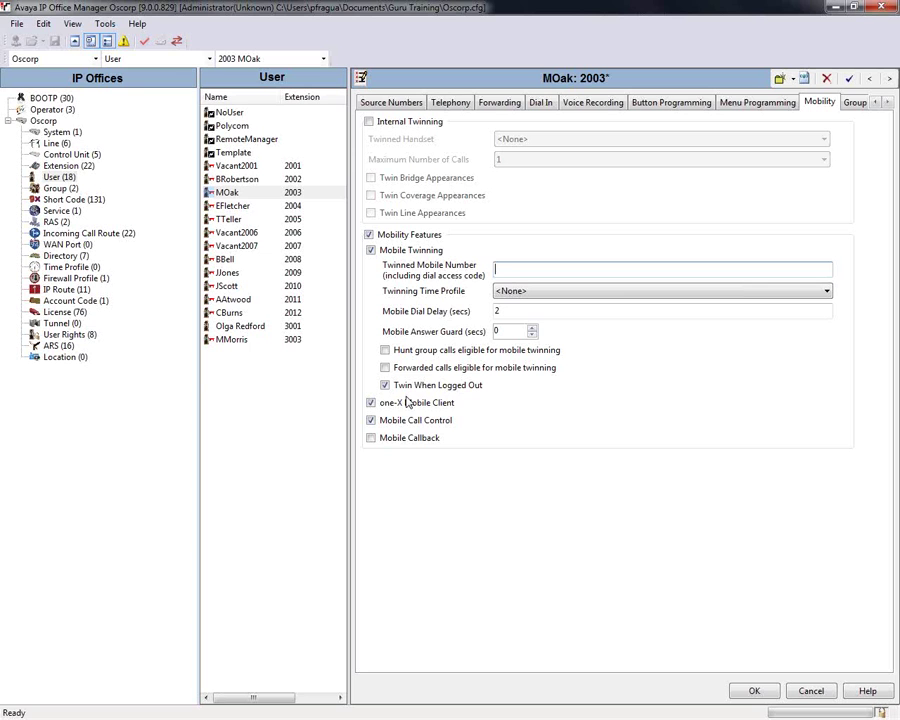
{"action": "type", "text": "78175555555,"}
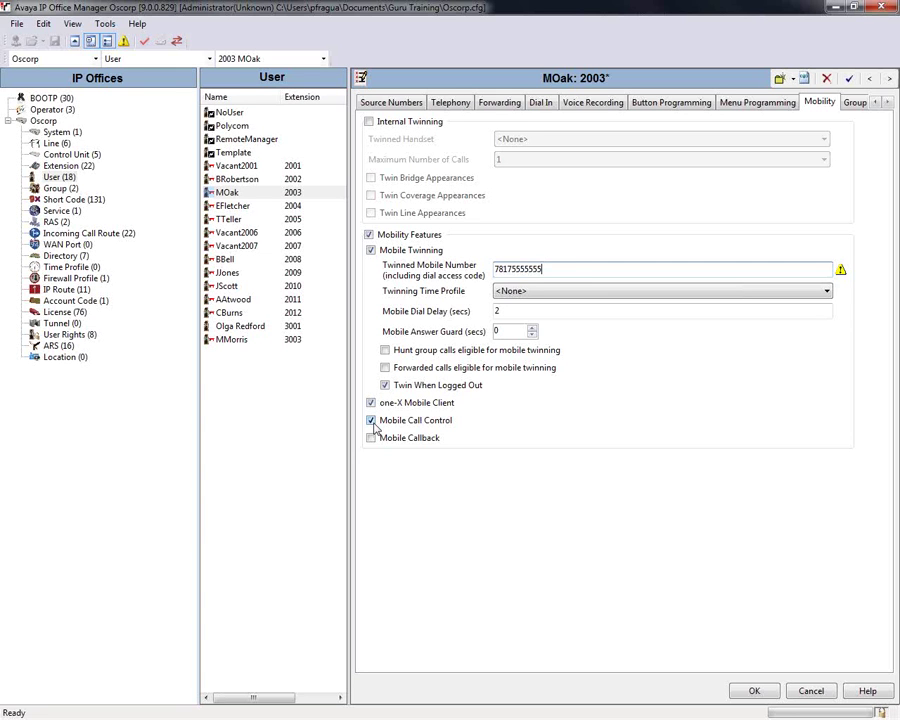
{"action": "left_click", "coordinate": [755, 691]}
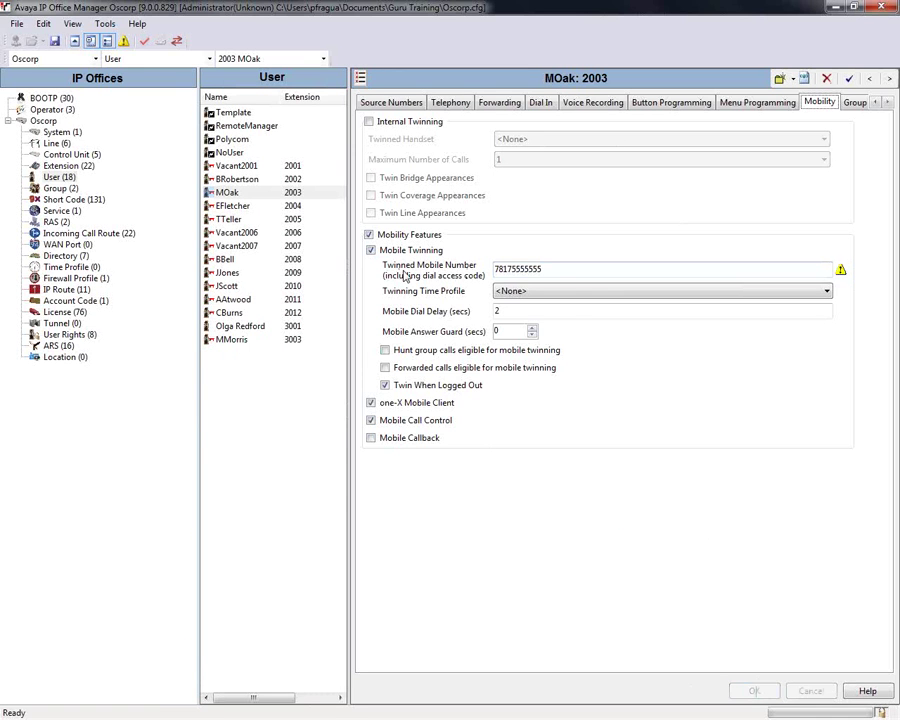
Step: Check the twinning time profile options, cancel adding a time profile, and reopen MOak's 2003 settings
{"action": "double_click", "coordinate": [556, 269]}
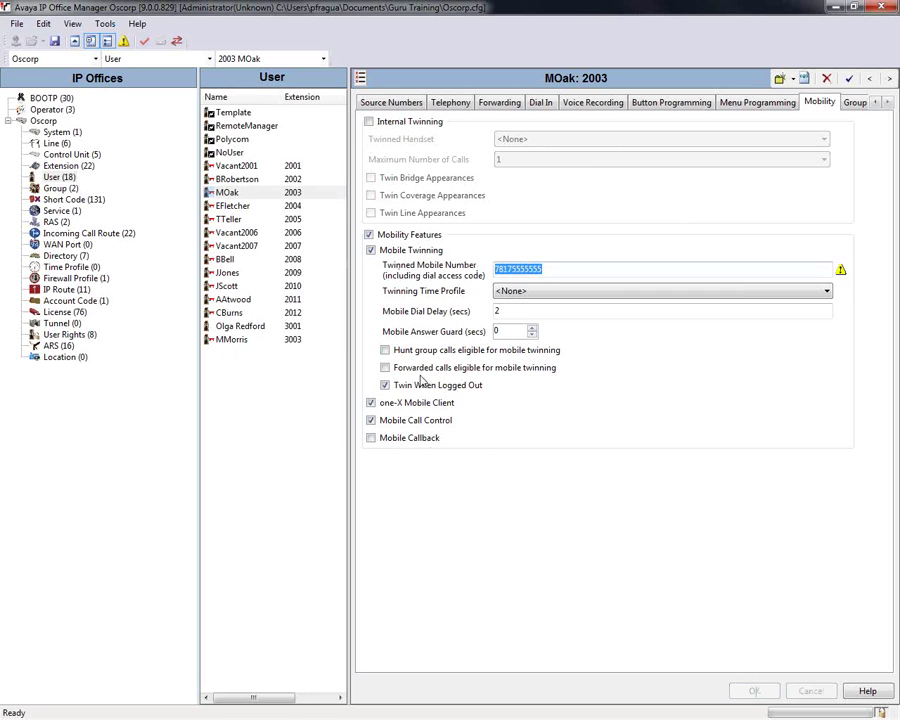
{"action": "left_click", "coordinate": [526, 301]}
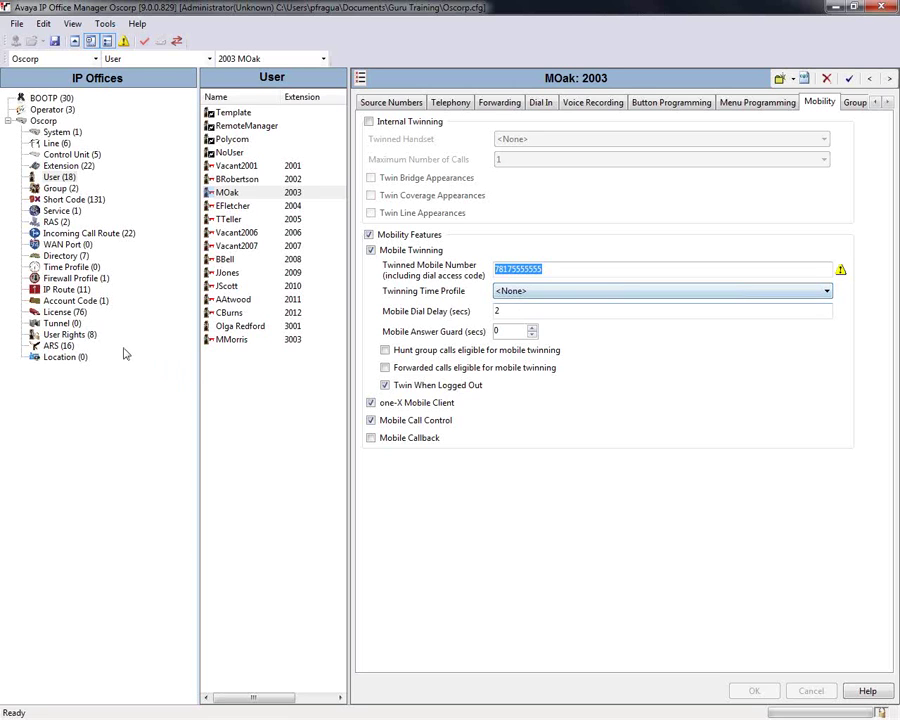
{"action": "left_click", "coordinate": [79, 267]}
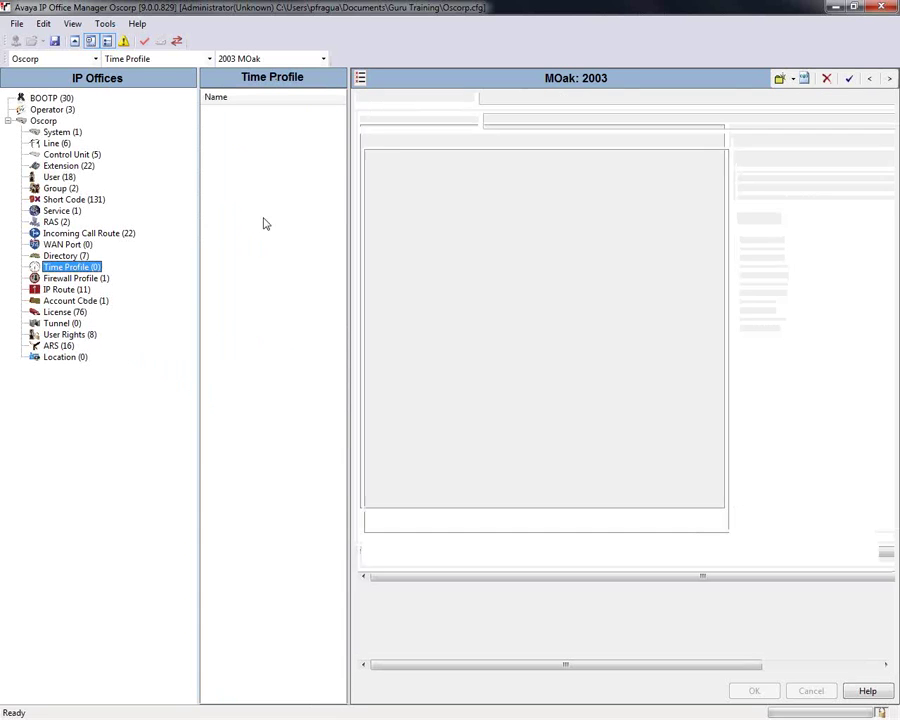
{"action": "right_click", "coordinate": [244, 201]}
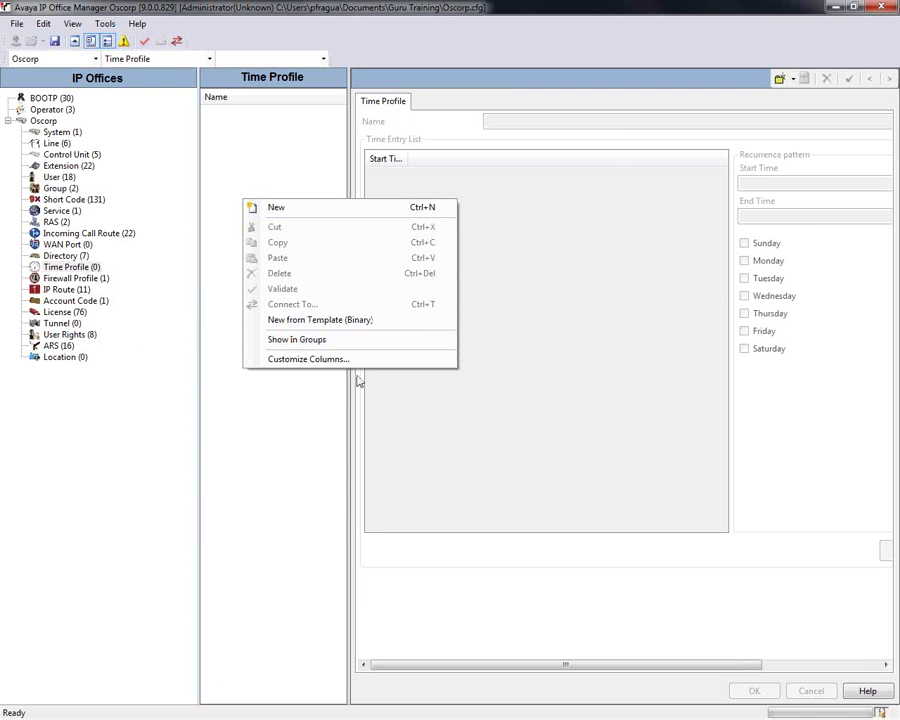
{"action": "left_click", "coordinate": [219, 316]}
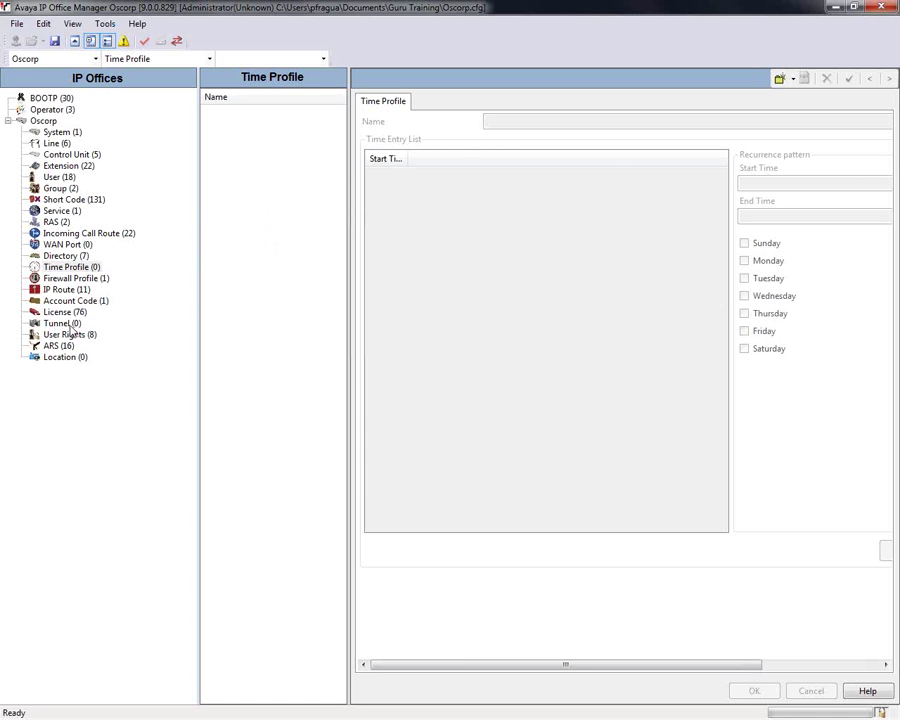
{"action": "left_click", "coordinate": [55, 176]}
{"action": "left_click", "coordinate": [228, 192]}
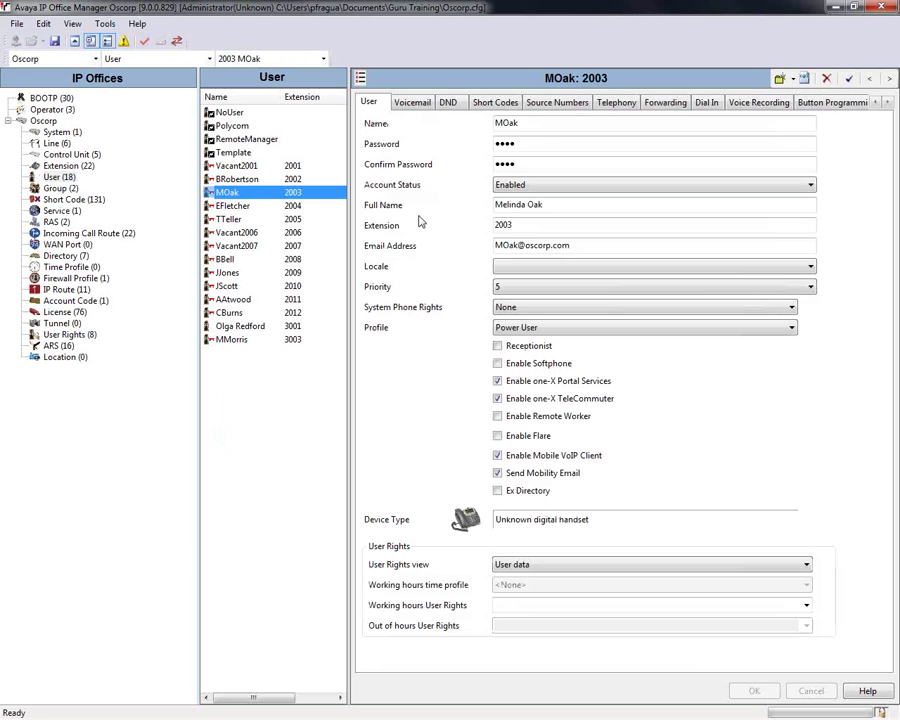
Step: Open the Mobility tab for extension 2003 and leave Twinning Time Profile at <None>
{"action": "left_click", "coordinate": [887, 104]}
{"action": "left_click", "coordinate": [887, 104]}
{"action": "left_click", "coordinate": [887, 104]}
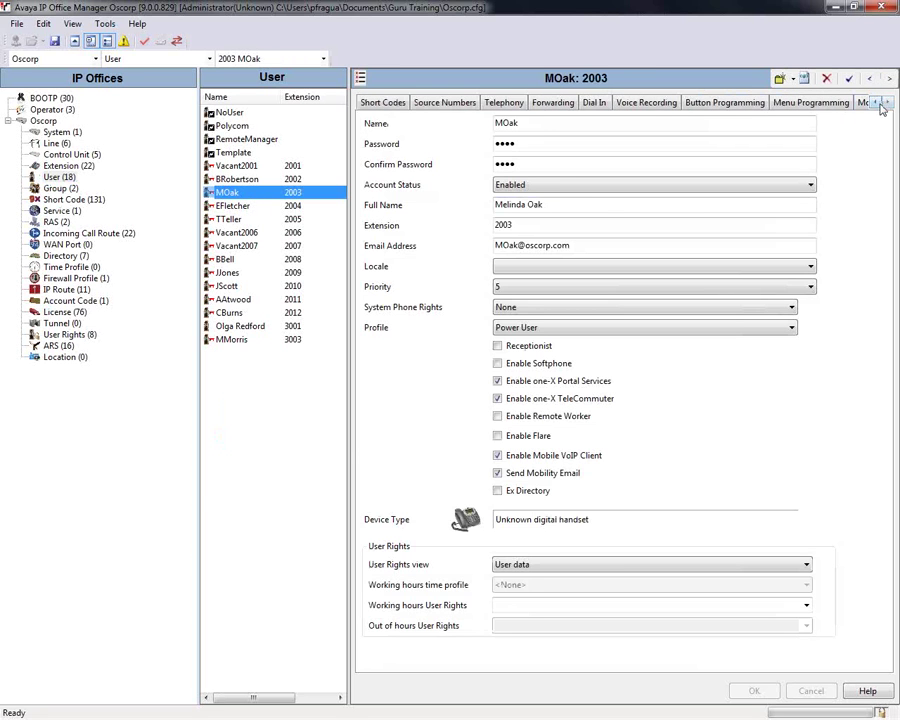
{"action": "left_click", "coordinate": [887, 104]}
{"action": "left_click", "coordinate": [819, 106]}
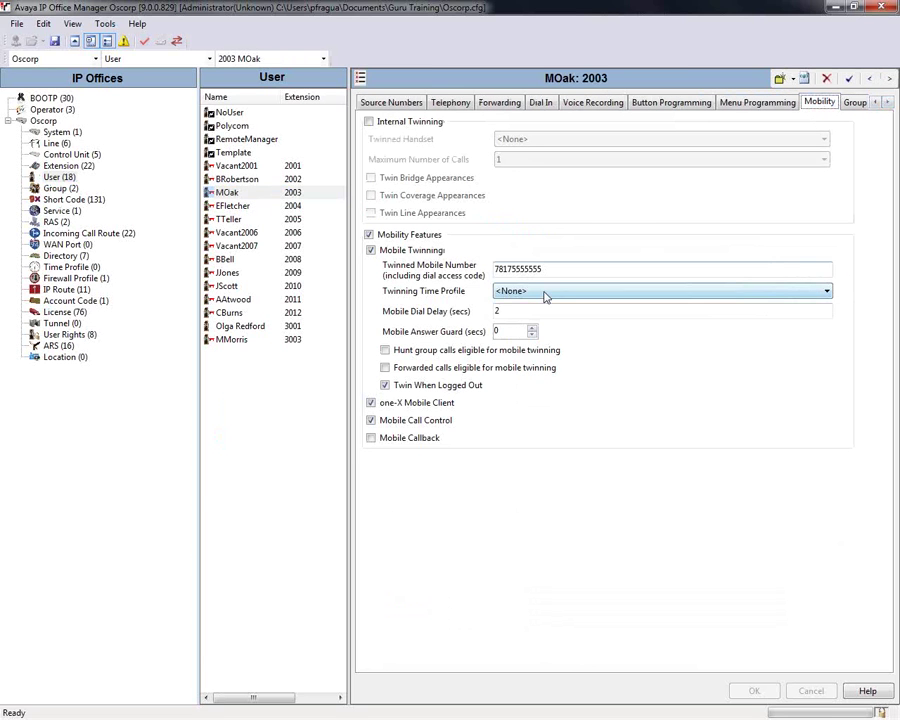
{"action": "left_click", "coordinate": [665, 291]}
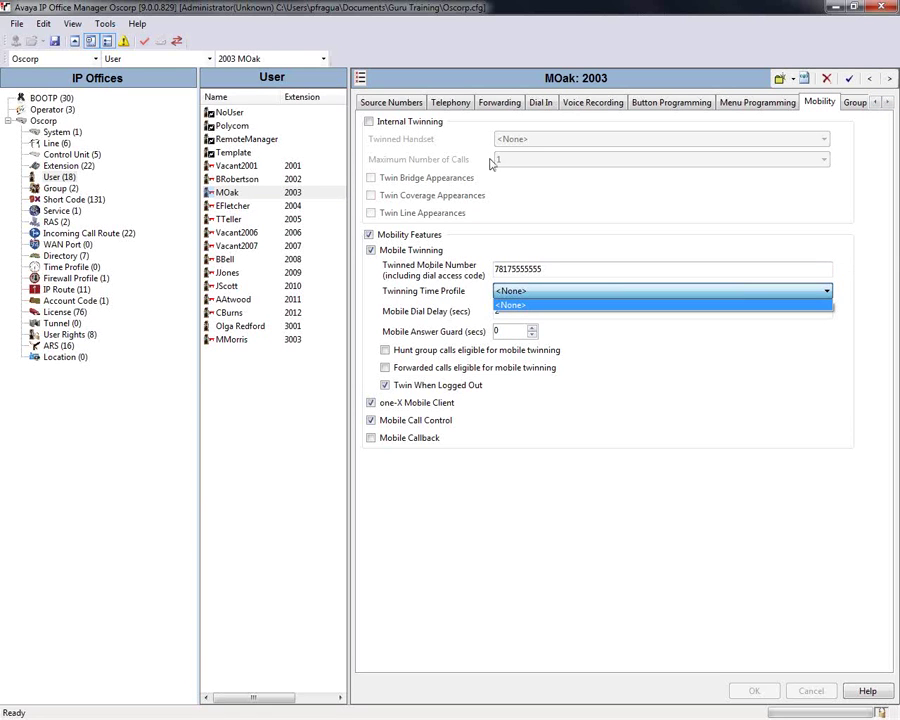
{"action": "left_click", "coordinate": [534, 629]}
Step: Close the user record, confirm Yes to save changes, and clear the user selection
{"action": "left_click", "coordinate": [144, 132]}
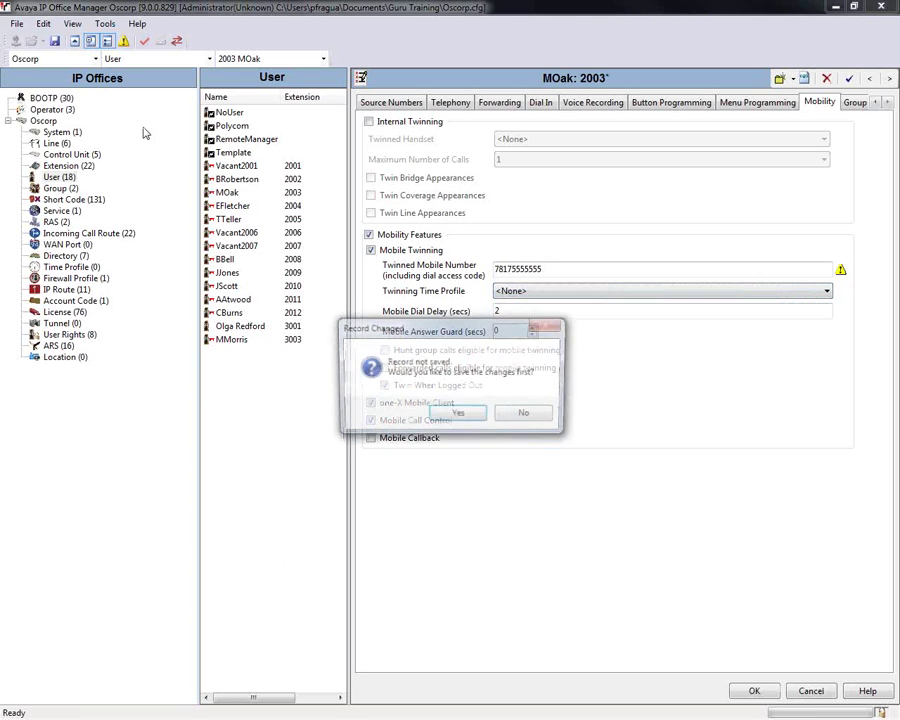
{"action": "left_click", "coordinate": [452, 410]}
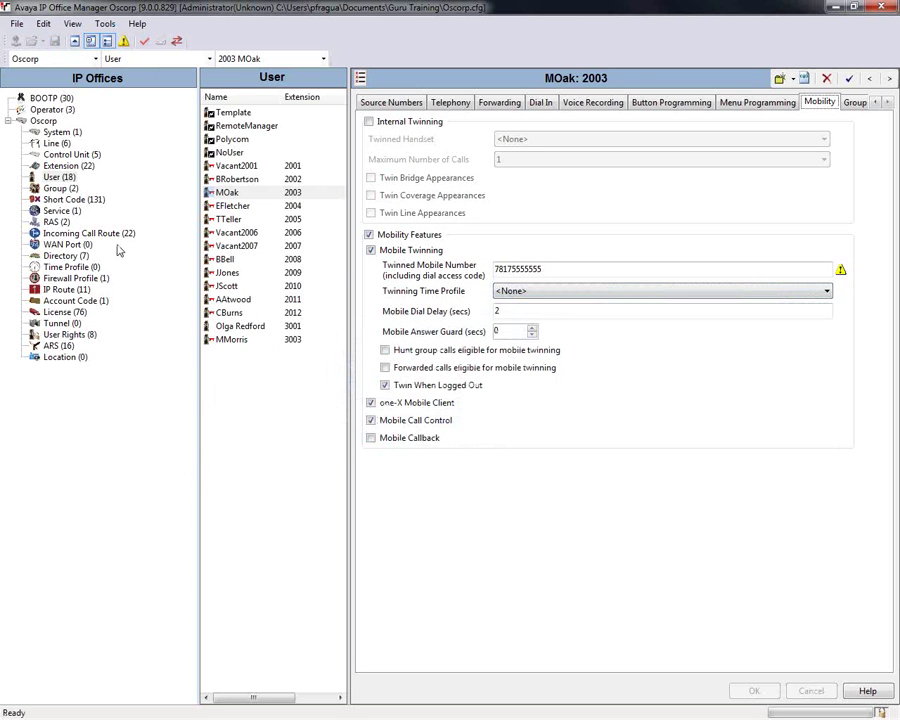
{"action": "left_click", "coordinate": [220, 470]}
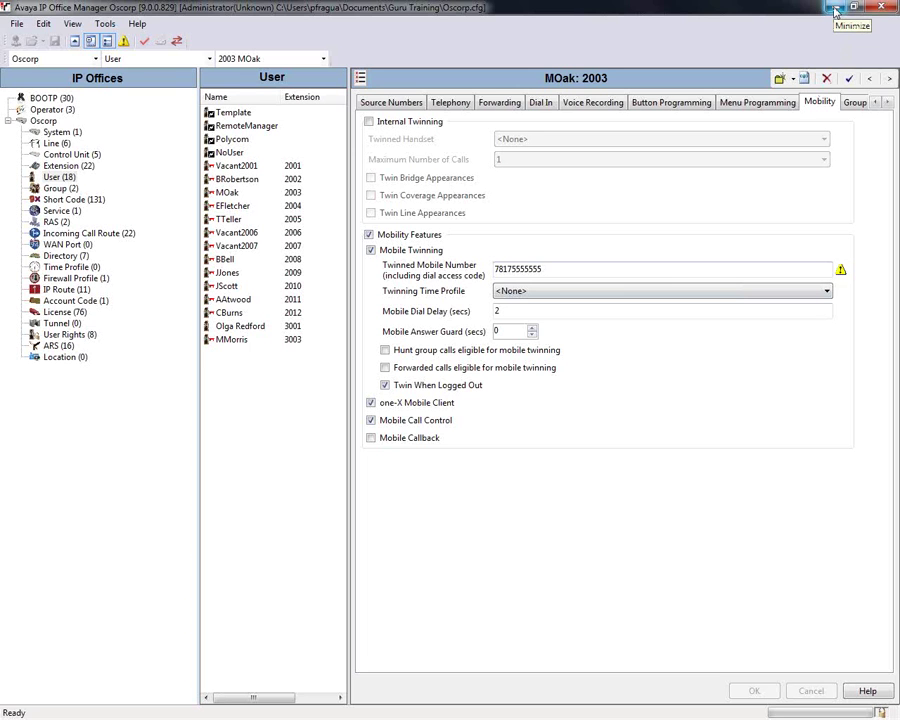
Step: Minimize IP Office Manager, launch Avaya one-X Mobile on the mirrored iPhone, and open its share options
{"action": "left_click", "coordinate": [834, 9]}
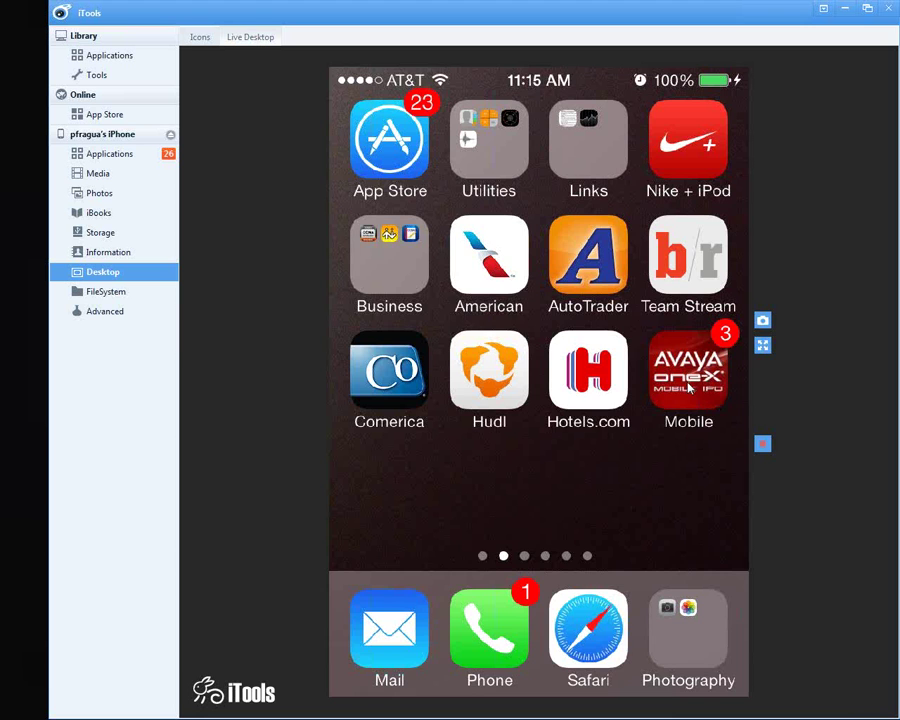
{"action": "left_click", "coordinate": [688, 387]}
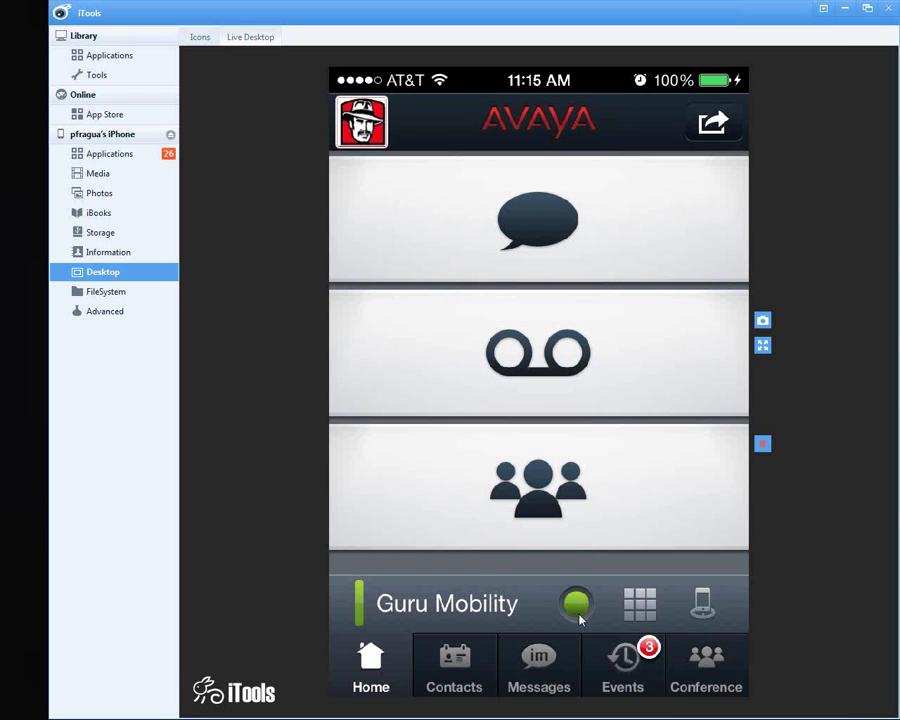
{"action": "left_click", "coordinate": [711, 127]}
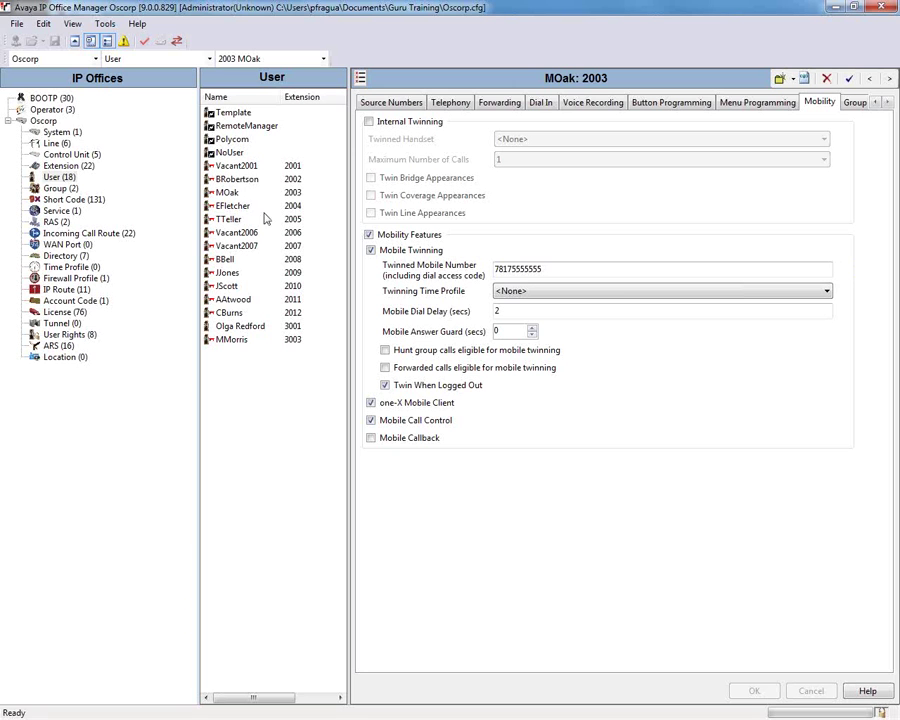
{"action": "left_click", "coordinate": [241, 196]}
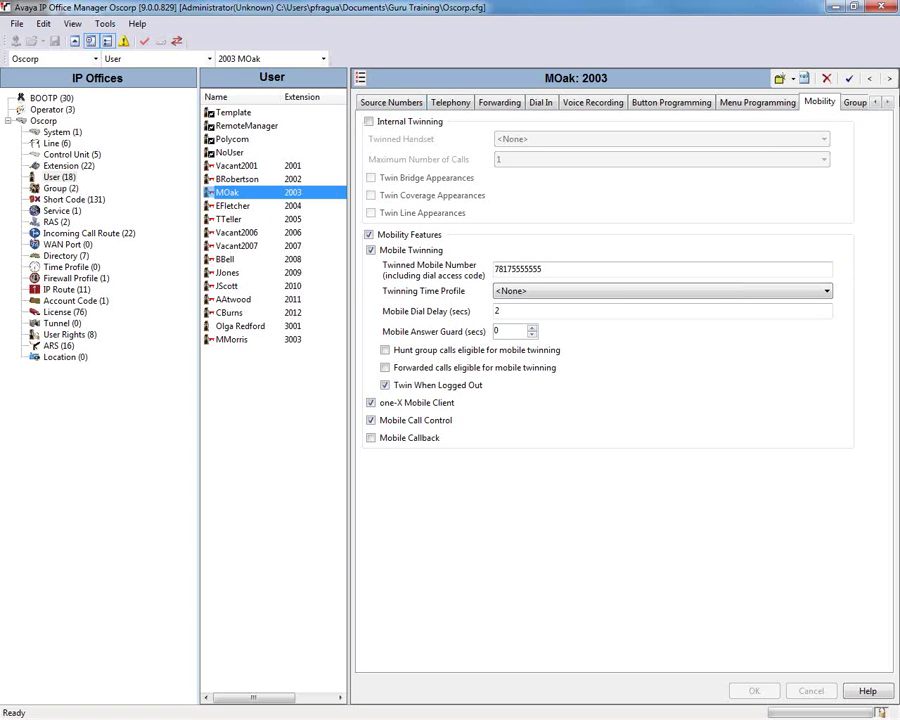
{"action": "left_click", "coordinate": [876, 102]}
{"action": "left_click", "coordinate": [876, 102]}
{"action": "left_click", "coordinate": [876, 102]}
{"action": "left_click", "coordinate": [876, 102]}
{"action": "left_click", "coordinate": [369, 102]}
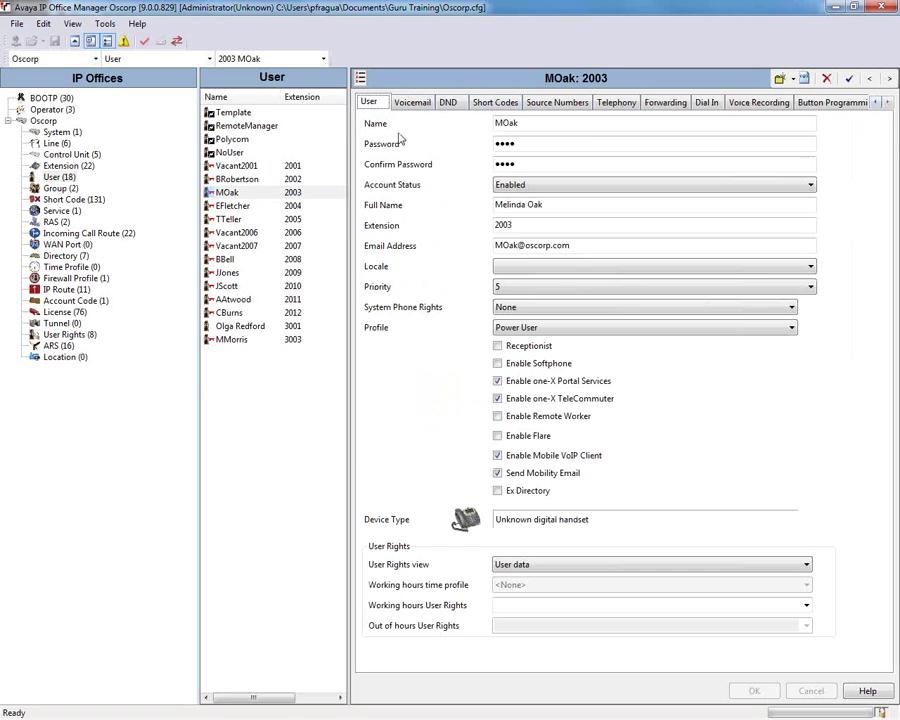
{"action": "double_click", "coordinate": [581, 127]}
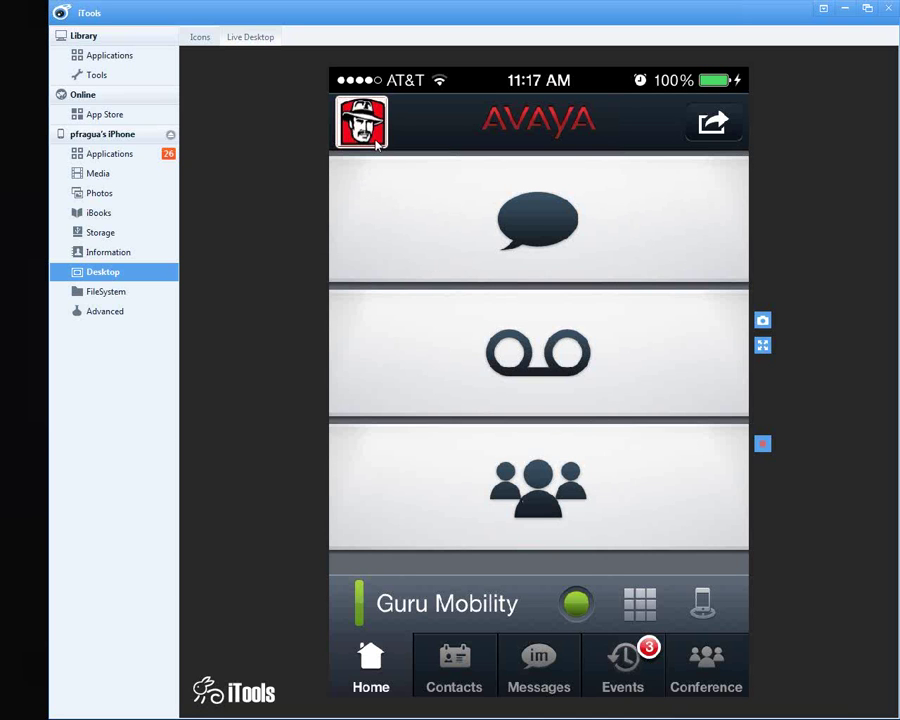
Step: View and dismiss the avatar popover, then start the conference bridge from the Conference tile
{"action": "left_click", "coordinate": [375, 145]}
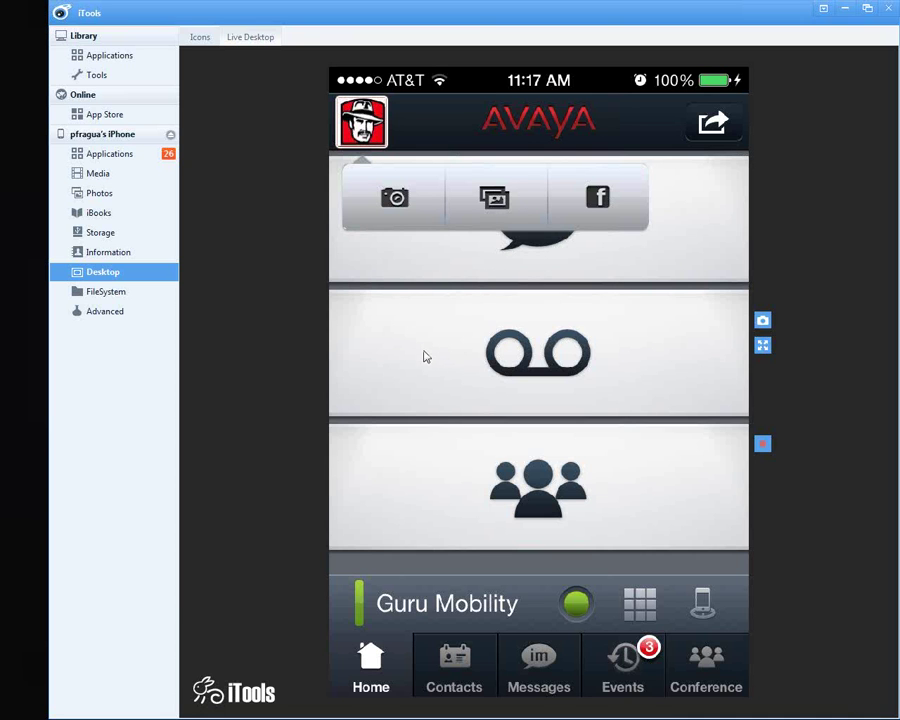
{"action": "left_click", "coordinate": [517, 289]}
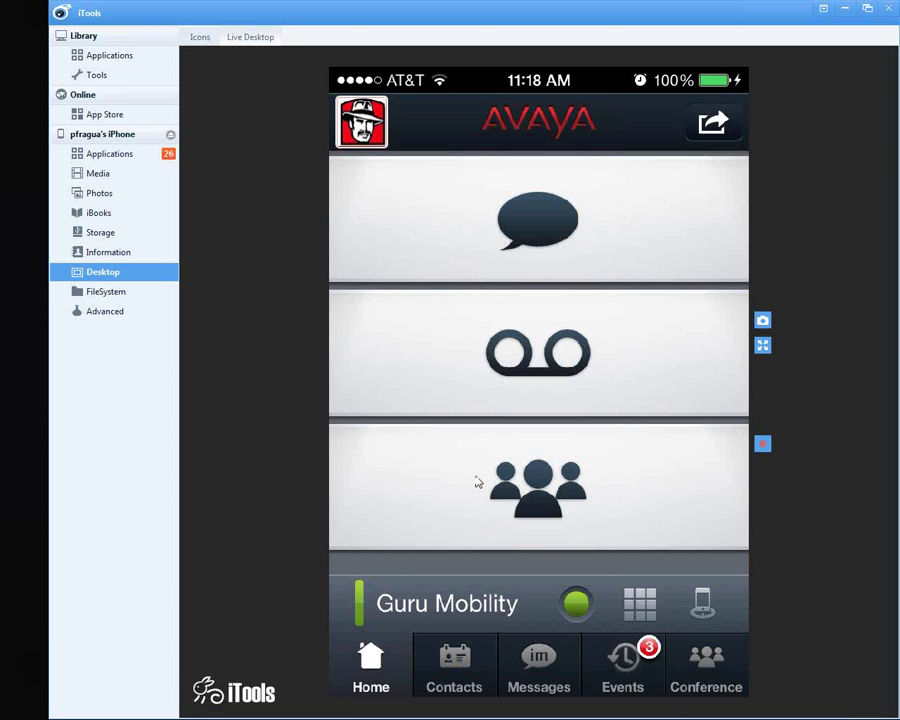
{"action": "left_click", "coordinate": [477, 483]}
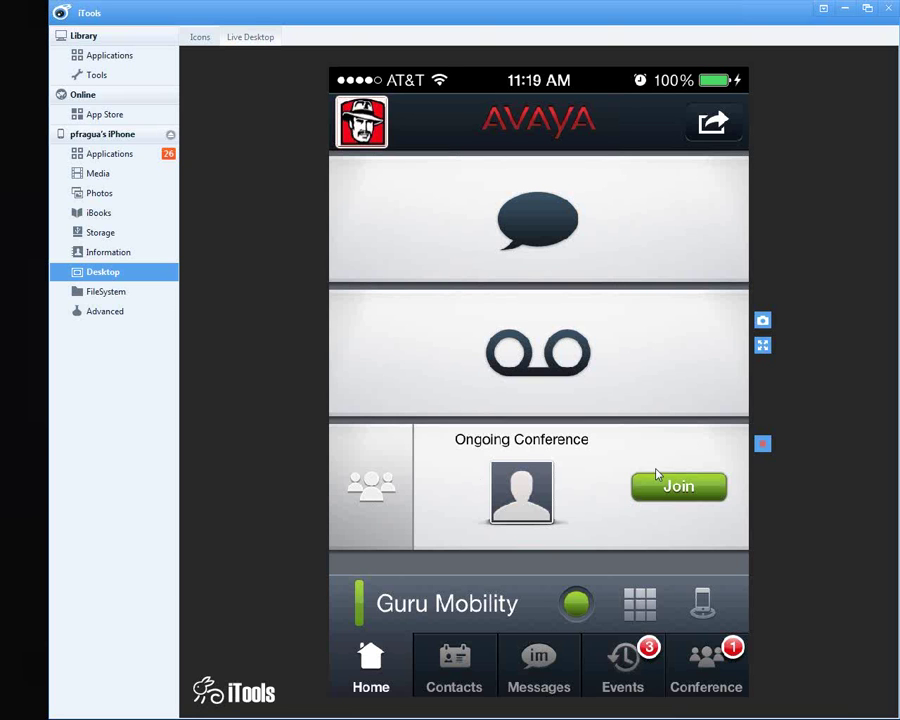
Step: Join the ongoing conference, mute a participant in edit mode, then open Paul Test's conversation
{"action": "left_click", "coordinate": [658, 493]}
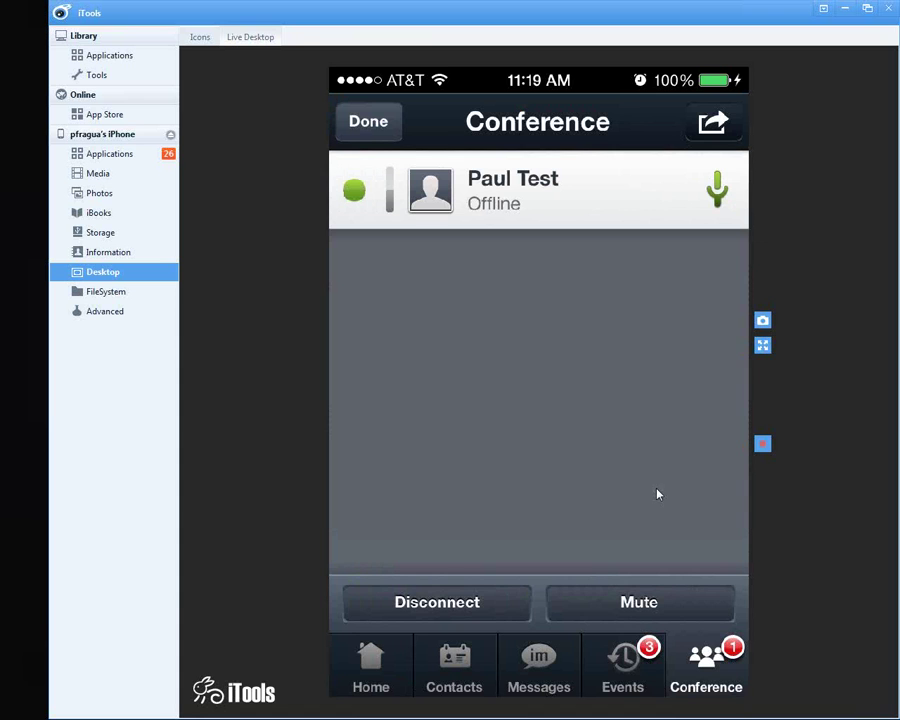
{"action": "left_click", "coordinate": [352, 146]}
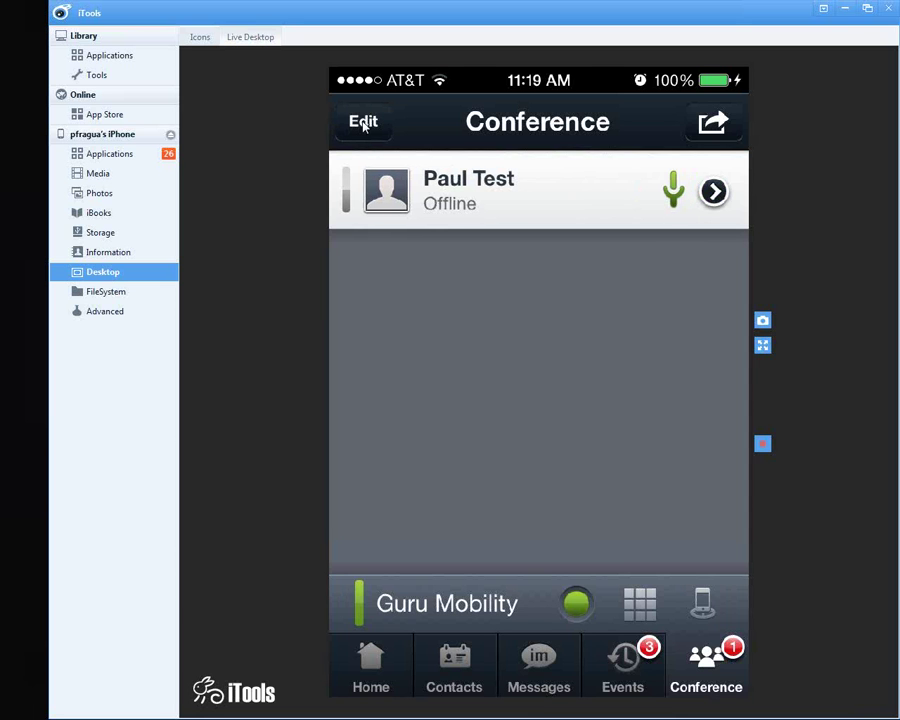
{"action": "left_click", "coordinate": [363, 122]}
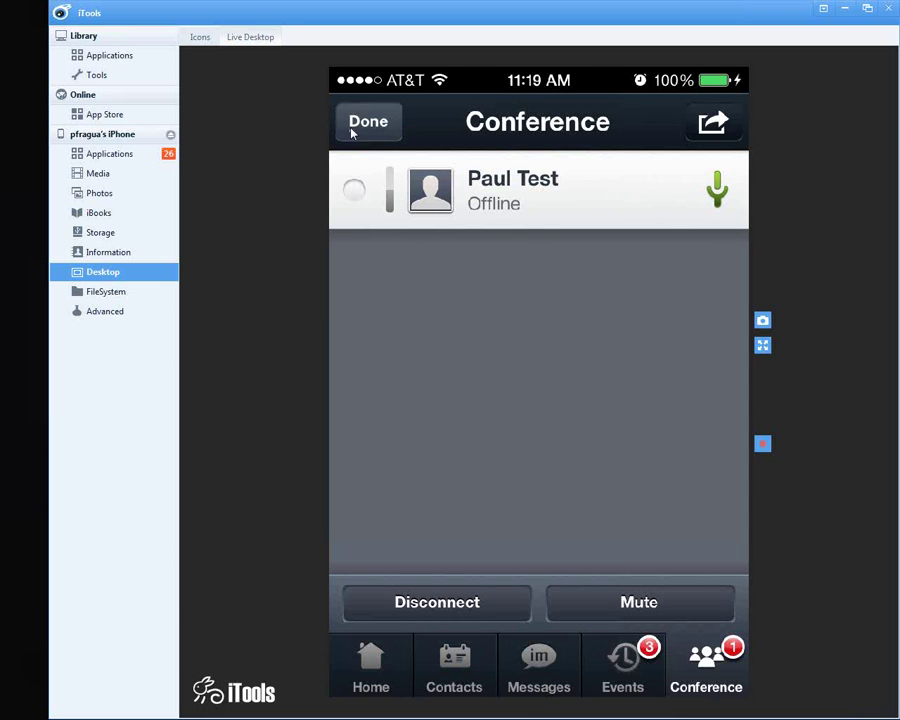
{"action": "left_click", "coordinate": [356, 202]}
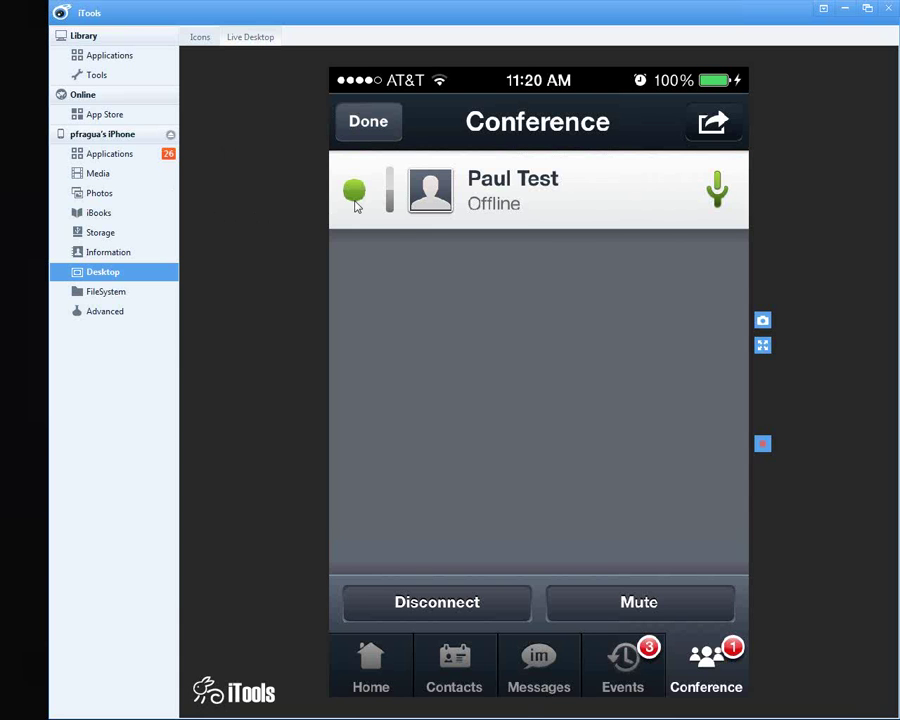
{"action": "left_click", "coordinate": [611, 596]}
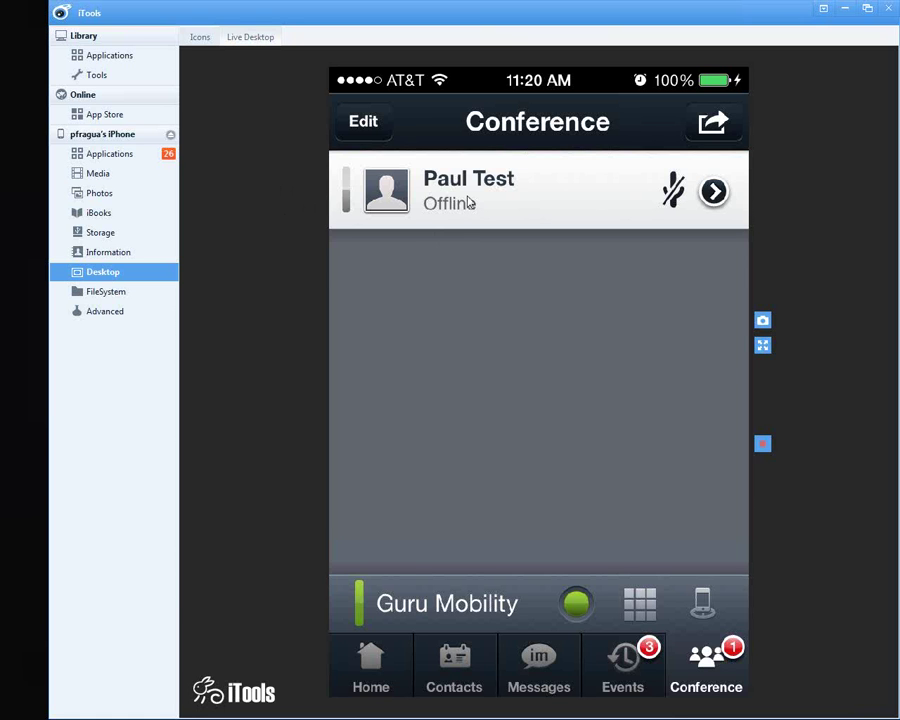
{"action": "left_click", "coordinate": [470, 203]}
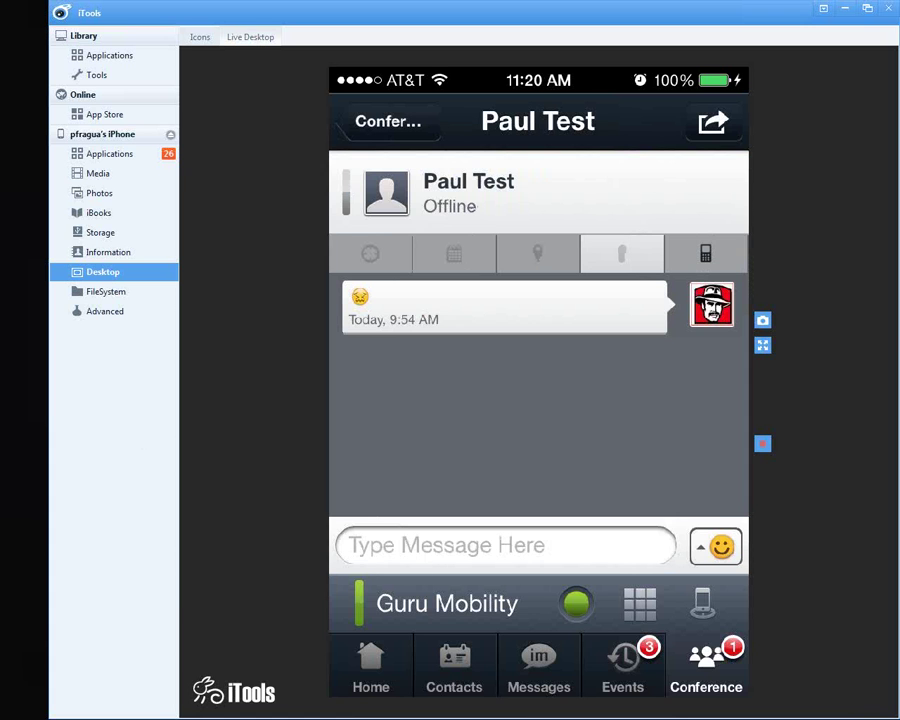
Step: Send Paul Test the messages 'Hello' and 'What is the customers name?' in the chat
{"action": "left_click", "coordinate": [505, 545]}
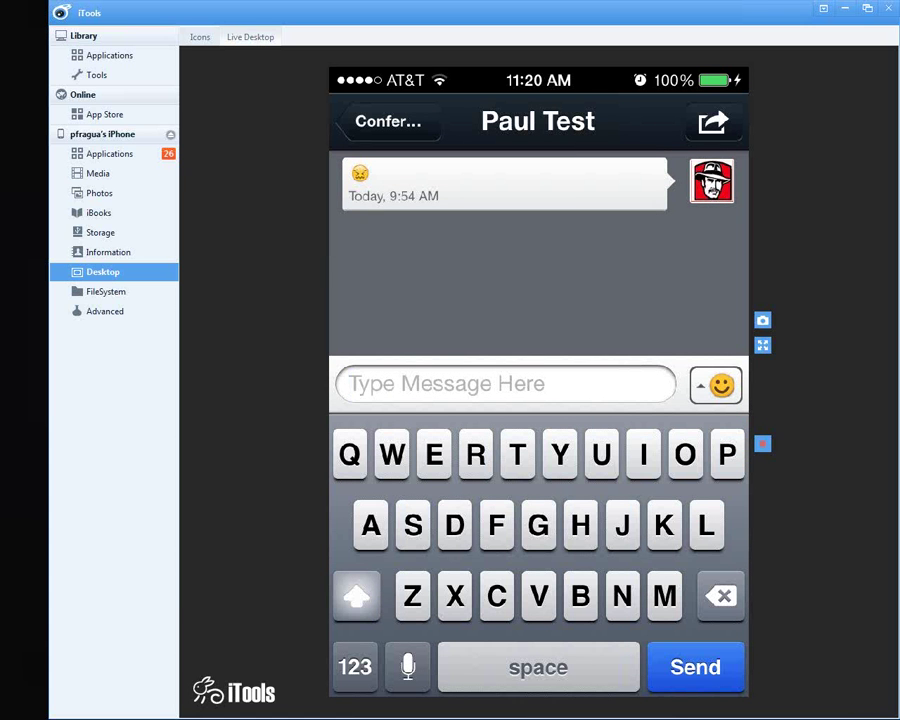
{"action": "type", "text": "Hello"}
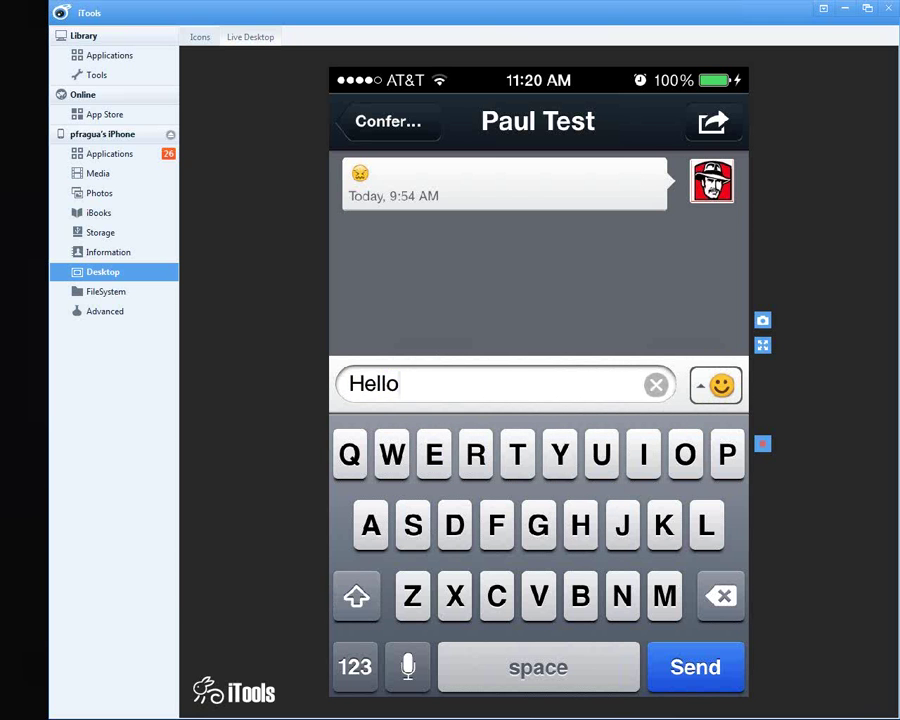
{"action": "key", "text": "Return"}
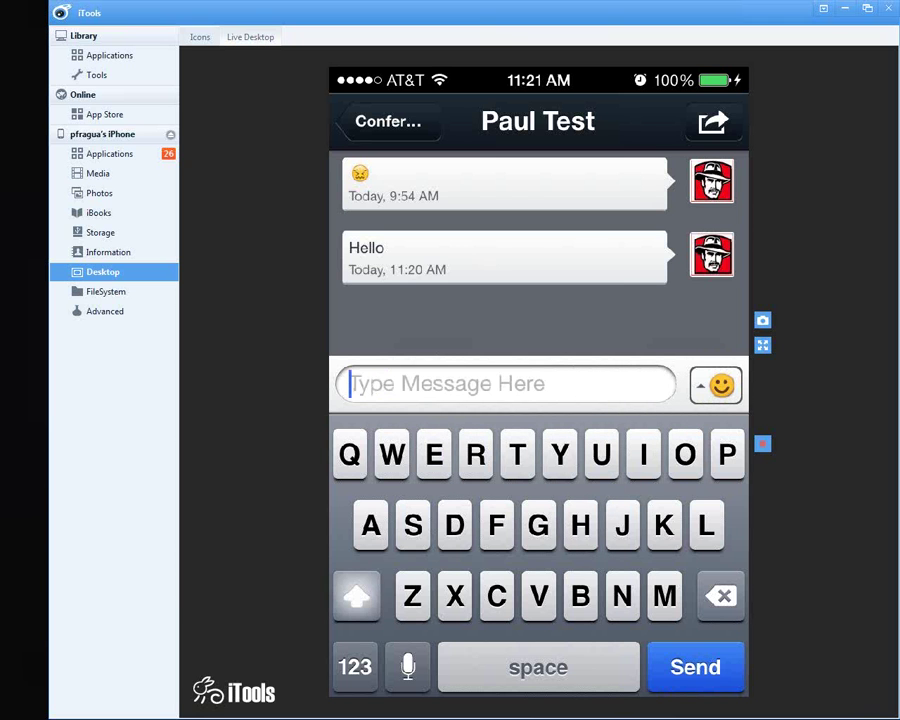
{"action": "type", "text": "What is th"}
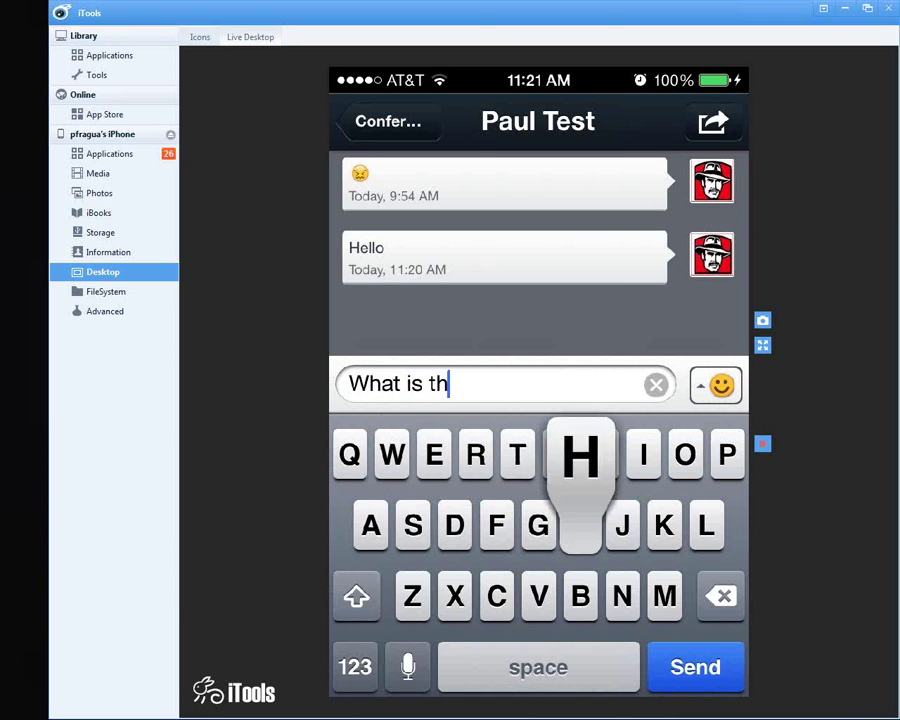
{"action": "type", "text": "e custom"}
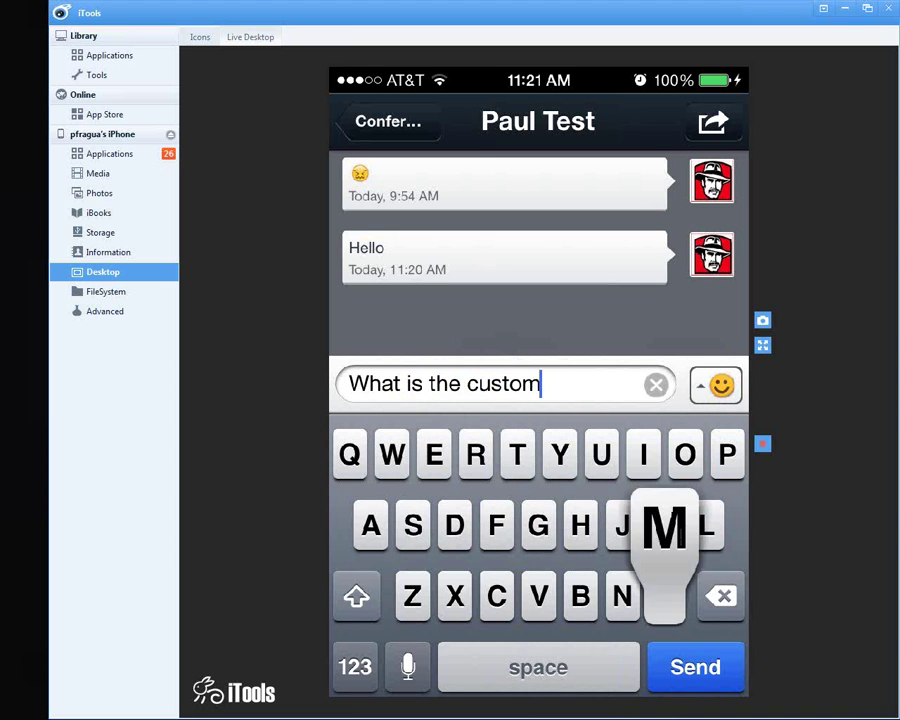
{"action": "type", "text": "ers nam"}
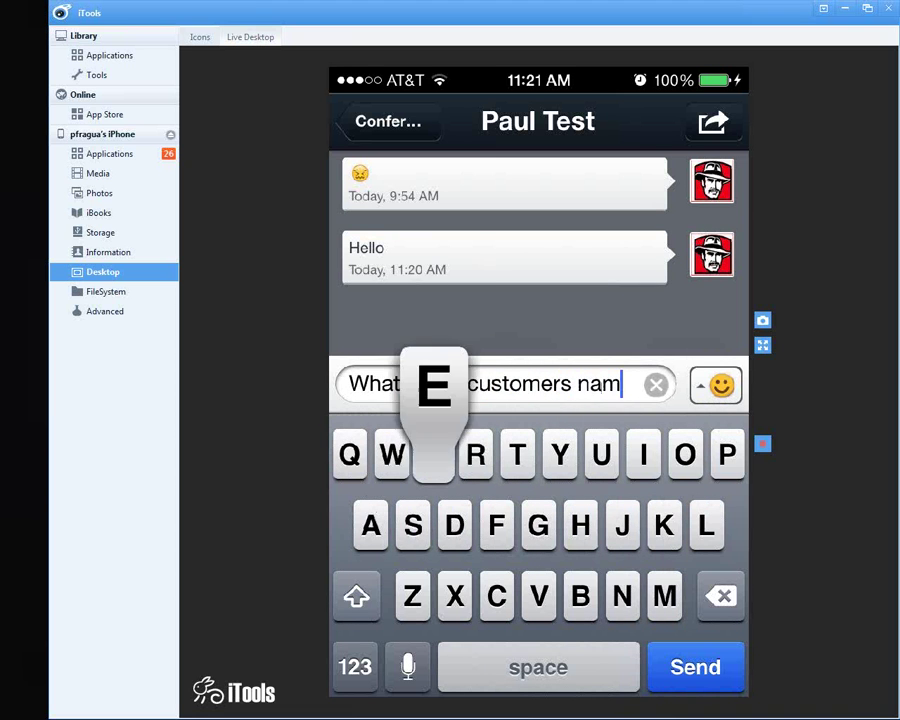
{"action": "type", "text": "e?"}
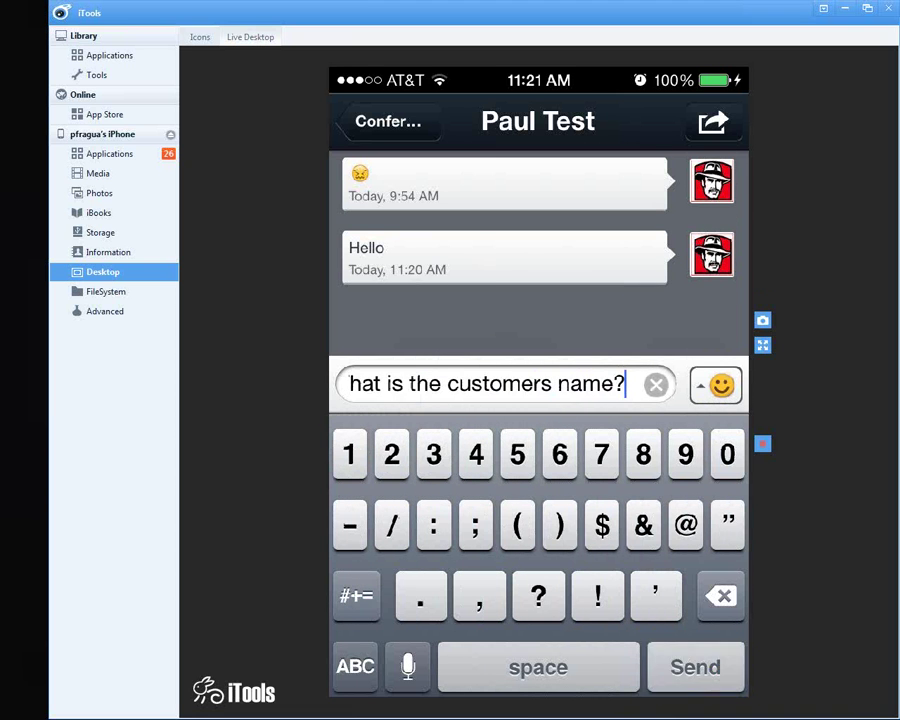
{"action": "key", "text": "Return"}
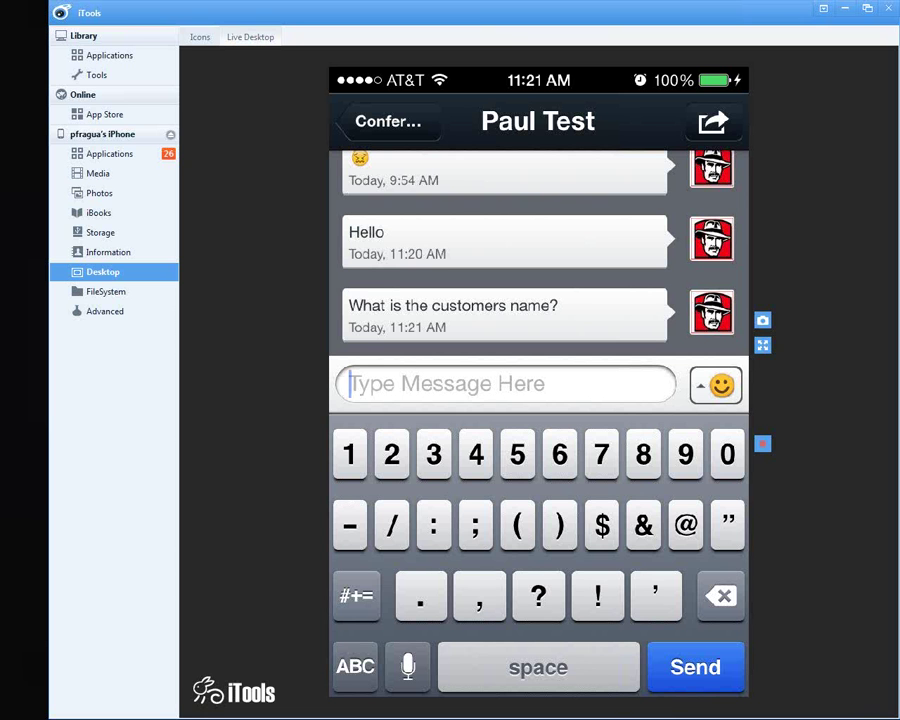
Step: Return to the conference list, disconnect Paul Test in edit mode, and finish editing
{"action": "left_click", "coordinate": [398, 133]}
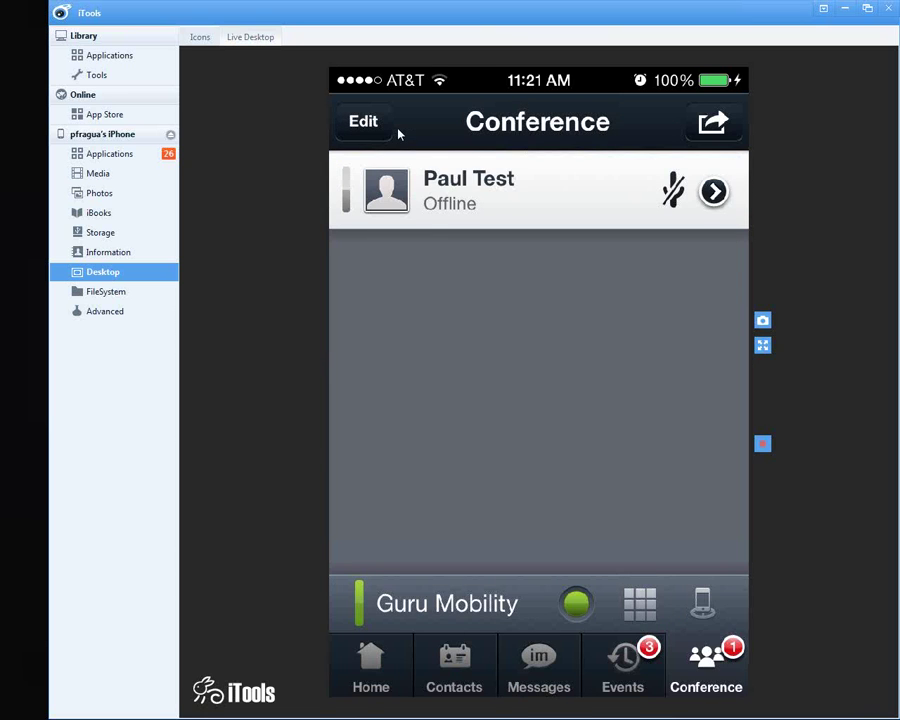
{"action": "left_click", "coordinate": [397, 131]}
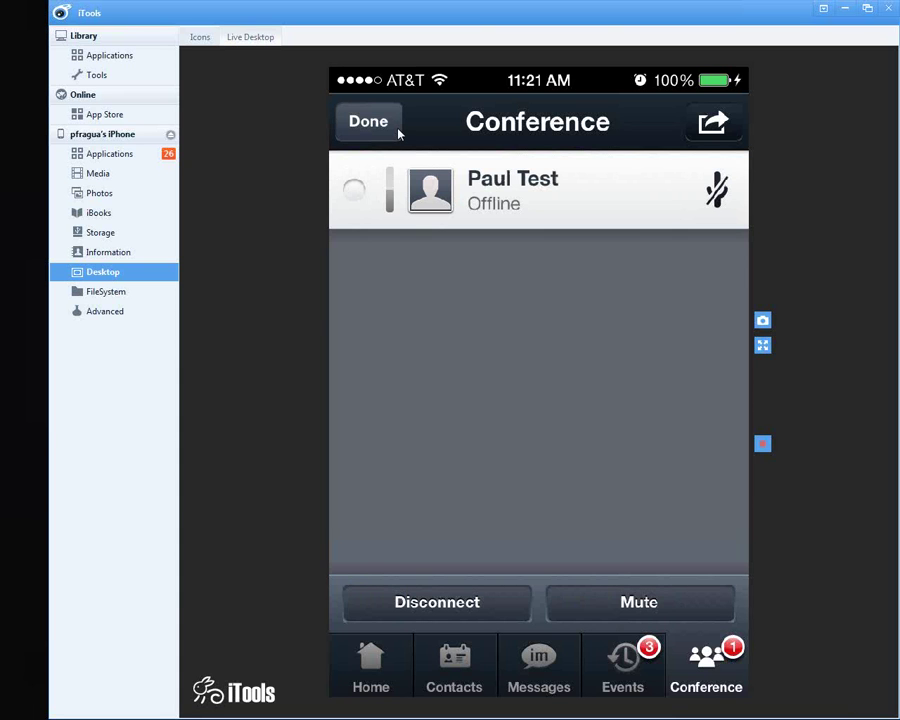
{"action": "left_click", "coordinate": [396, 130]}
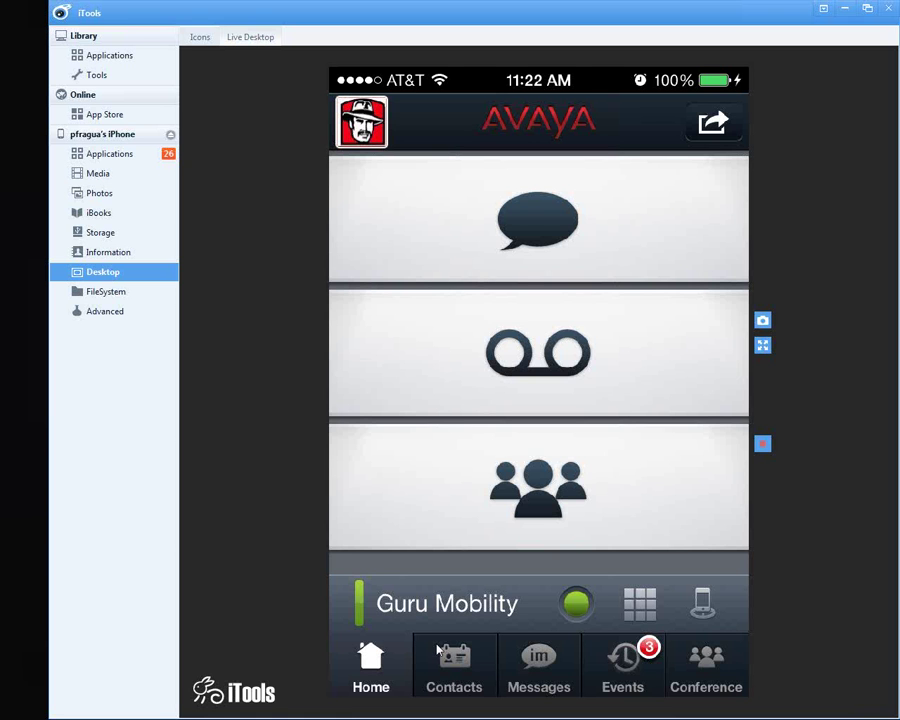
Step: Open Contacts, go back to Groups, and show the Available Contacts group
{"action": "left_click", "coordinate": [440, 655]}
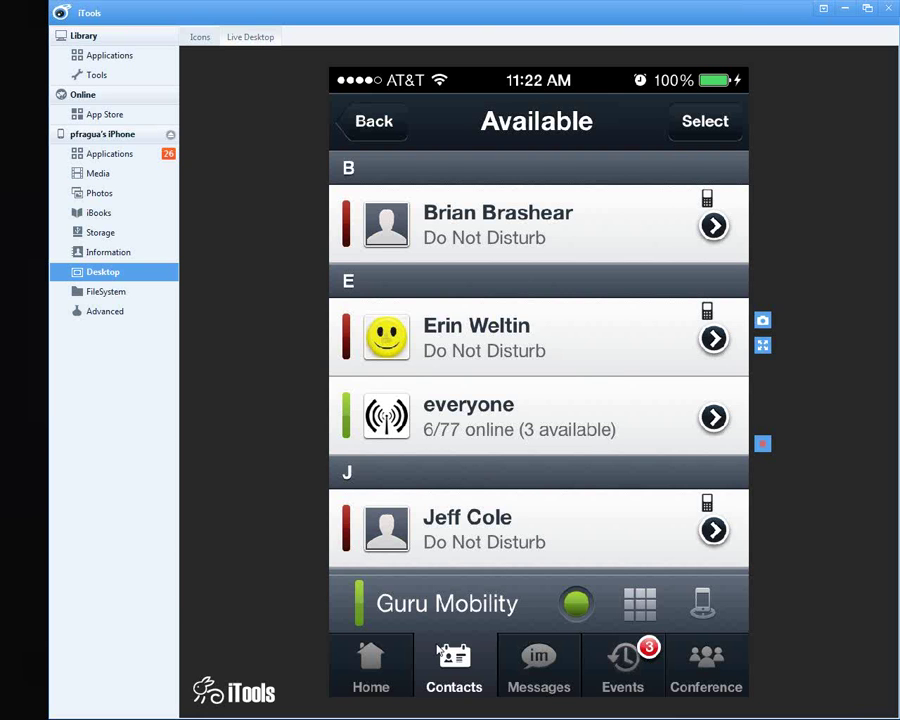
{"action": "left_click", "coordinate": [372, 126]}
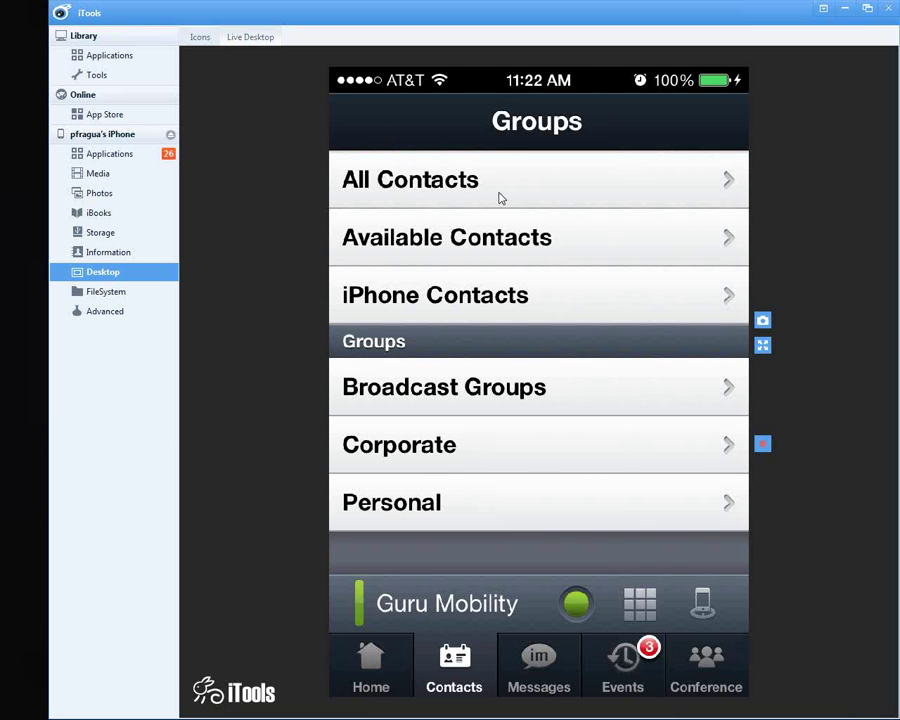
{"action": "left_click", "coordinate": [557, 259]}
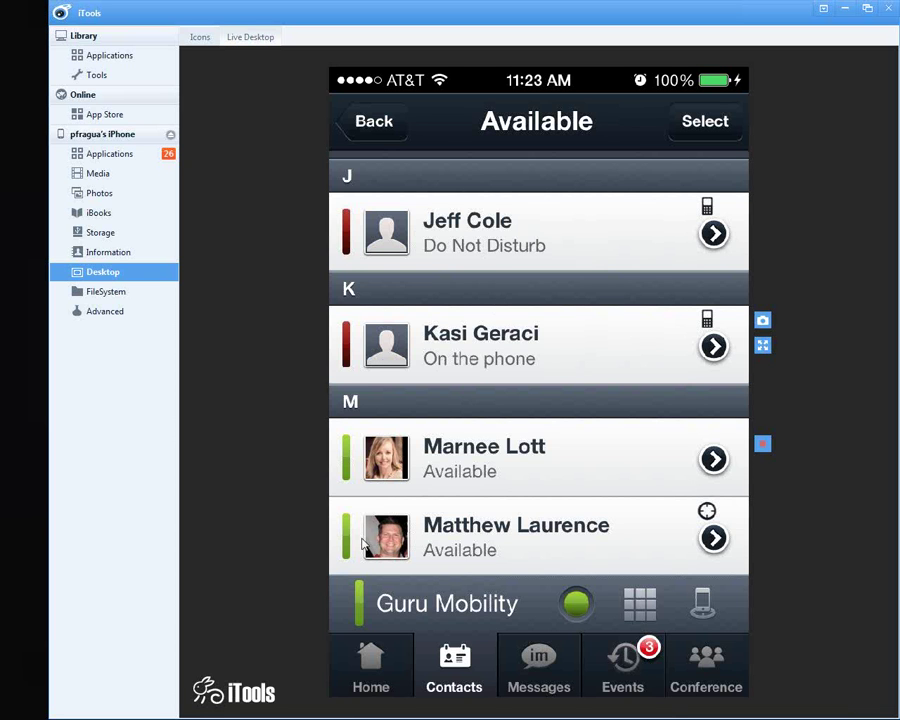
{"action": "left_click", "coordinate": [487, 545]}
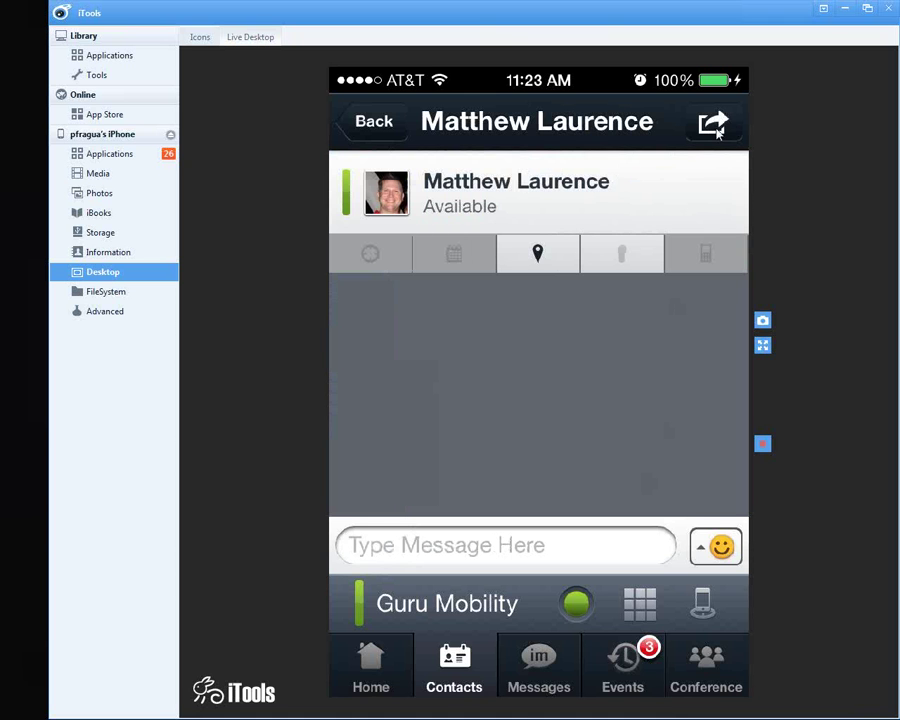
{"action": "left_click", "coordinate": [714, 125]}
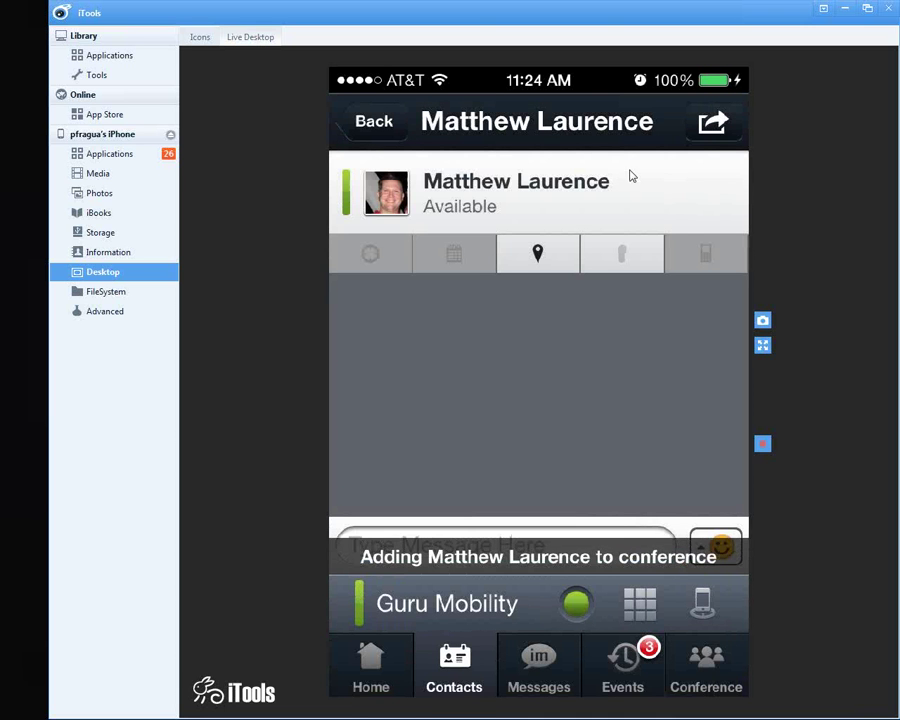
{"action": "left_click", "coordinate": [373, 681]}
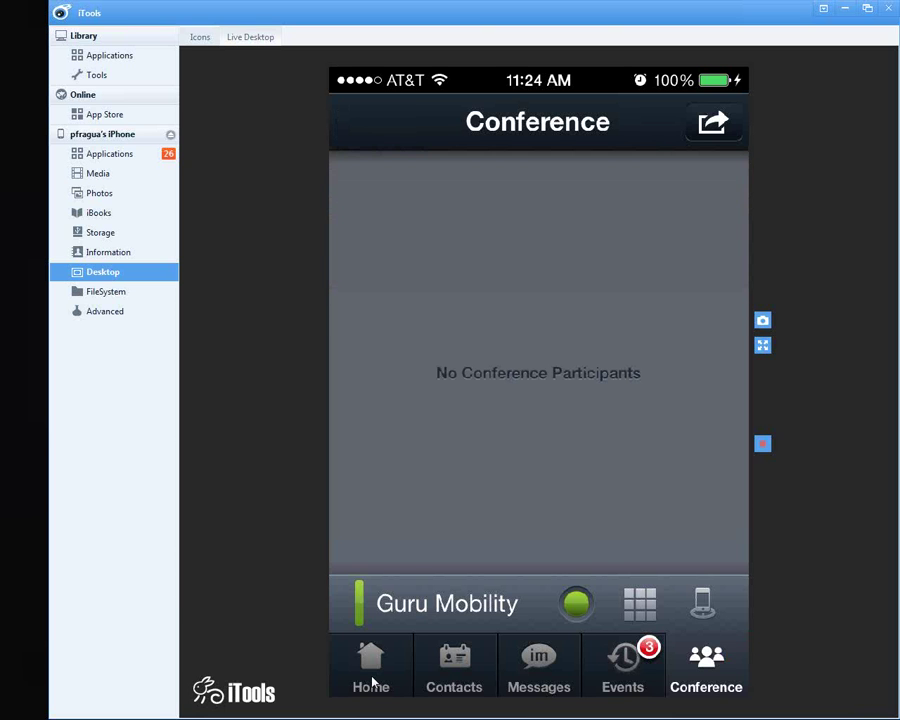
{"action": "left_click", "coordinate": [372, 683]}
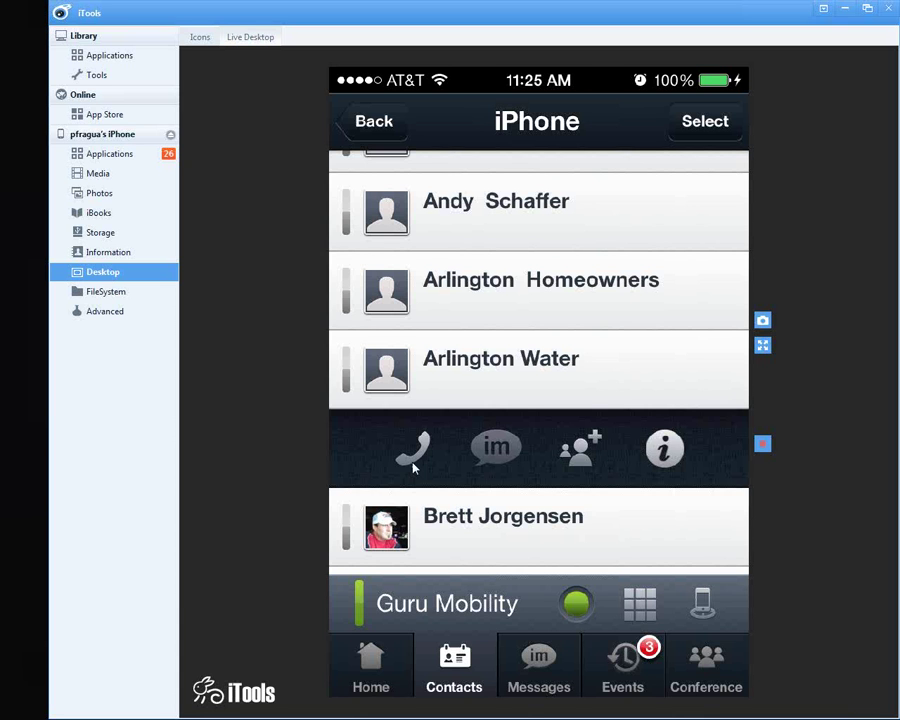
{"action": "left_click", "coordinate": [662, 455]}
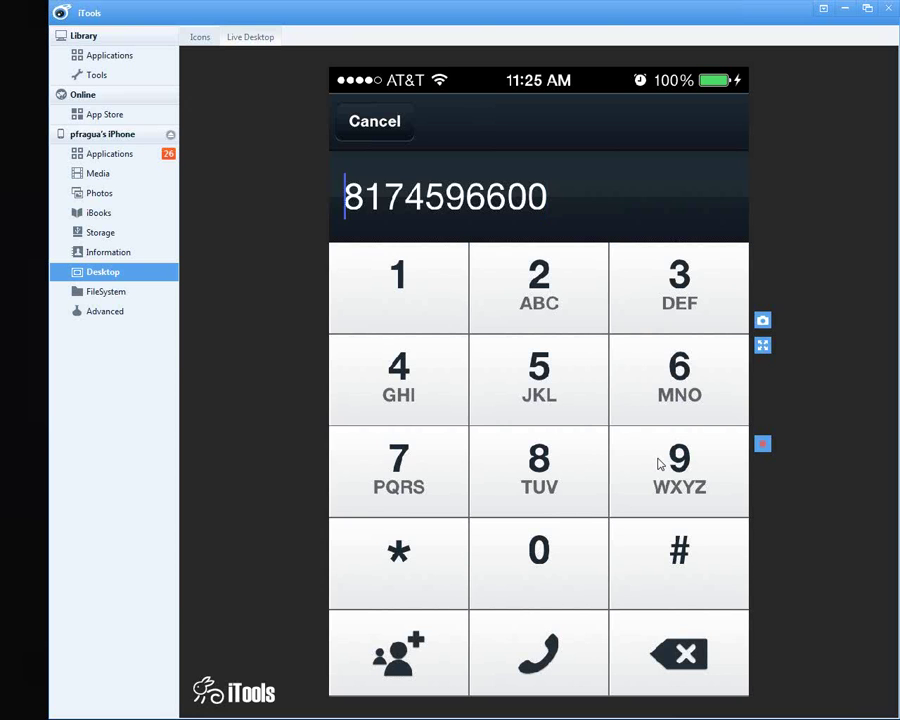
Step: Add a 7 in front of Arlington Water's number on the dial pad
{"action": "type", "text": "7"}
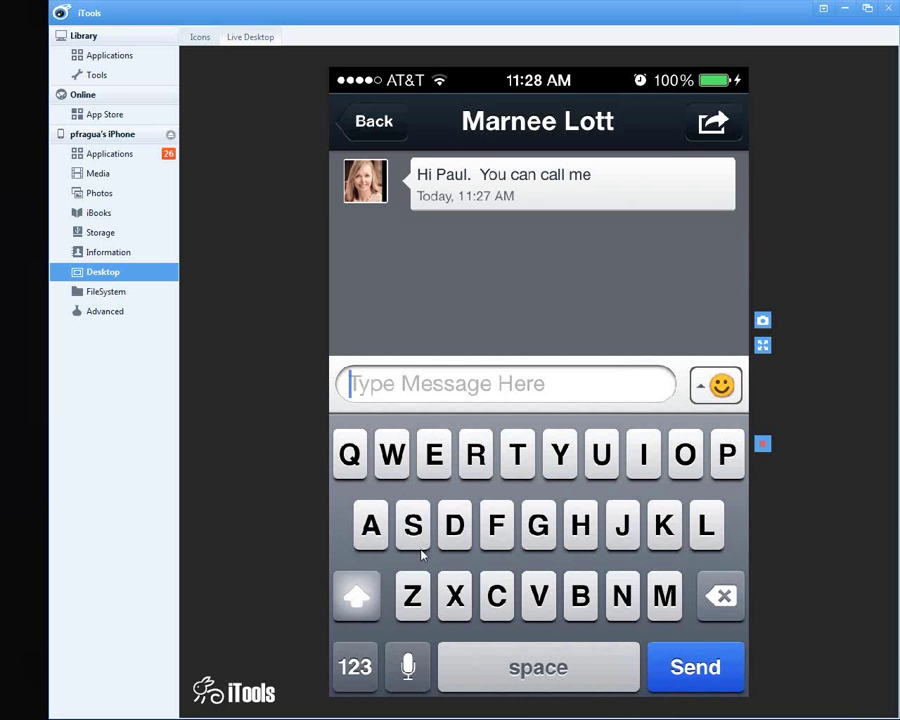
Step: Send the chat reply 'Okay I will call you now'
{"action": "type", "text": "Oka"}
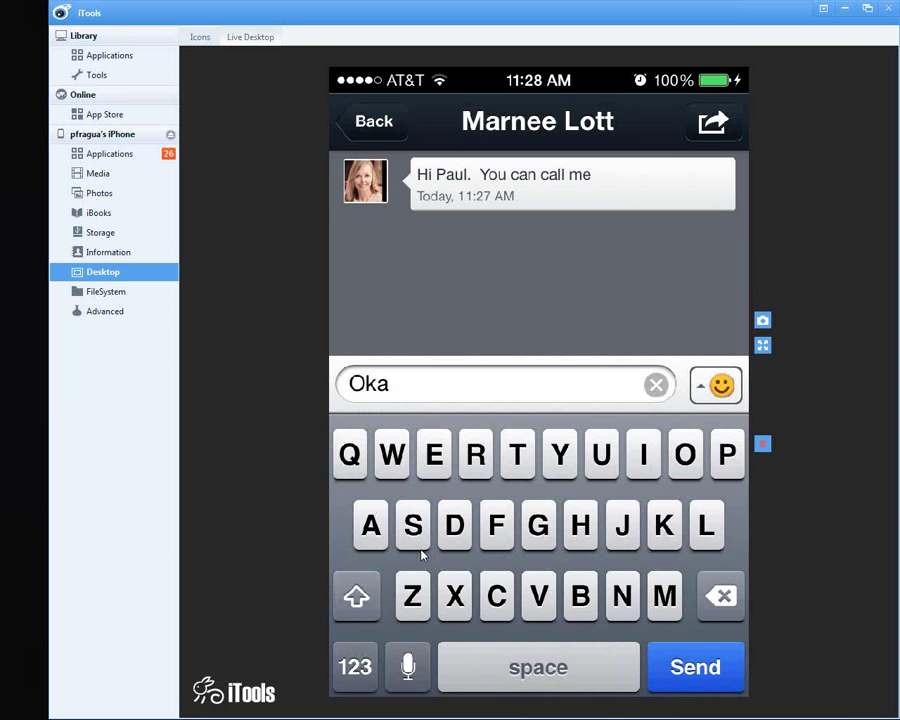
{"action": "type", "text": "y I will ca"}
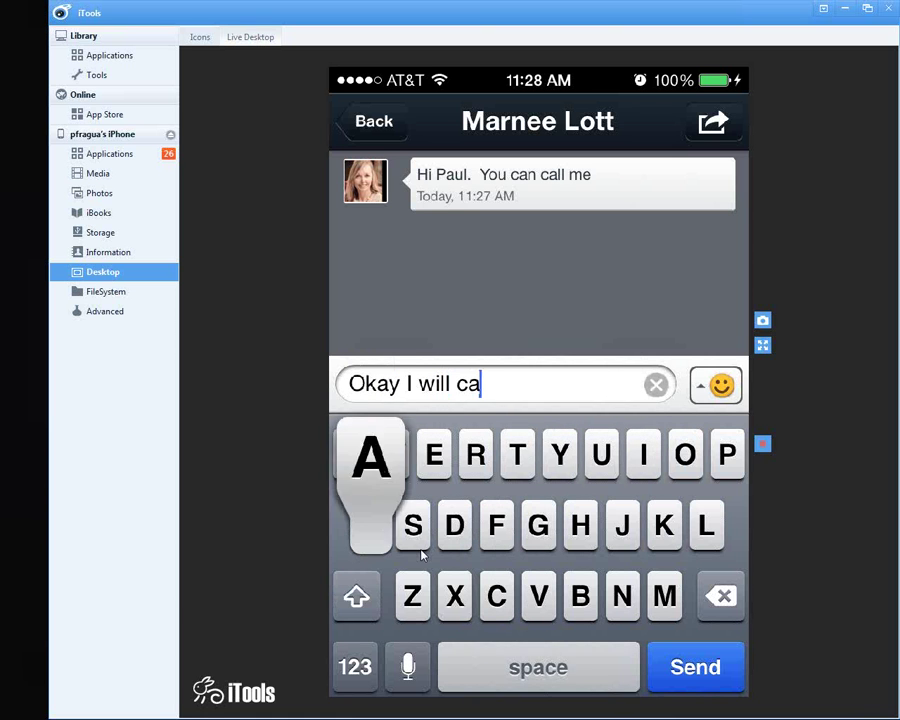
{"action": "type", "text": "ll you now"}
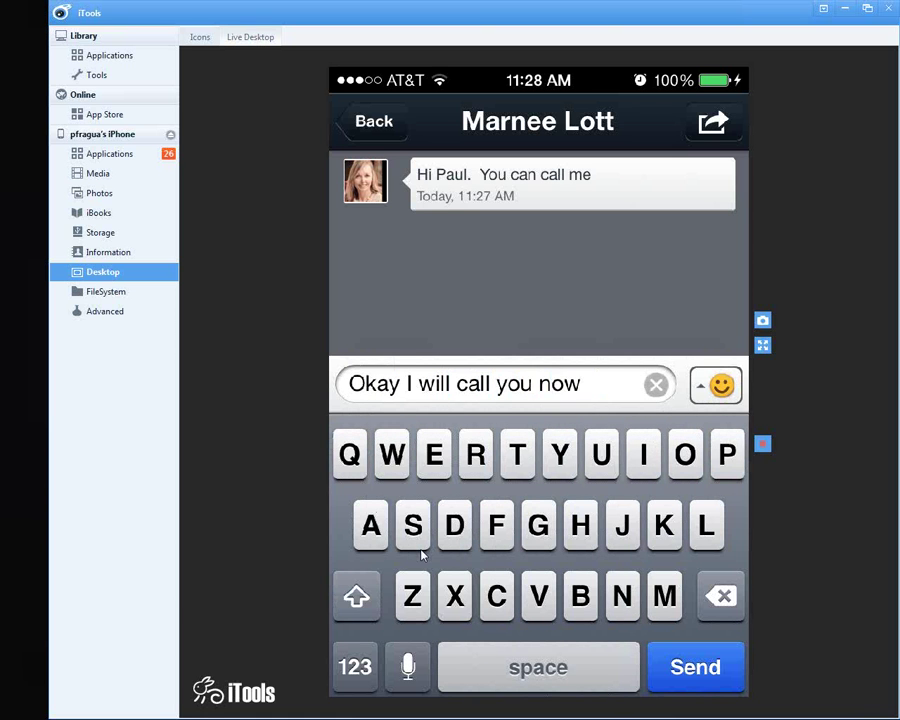
{"action": "key", "text": "Return"}
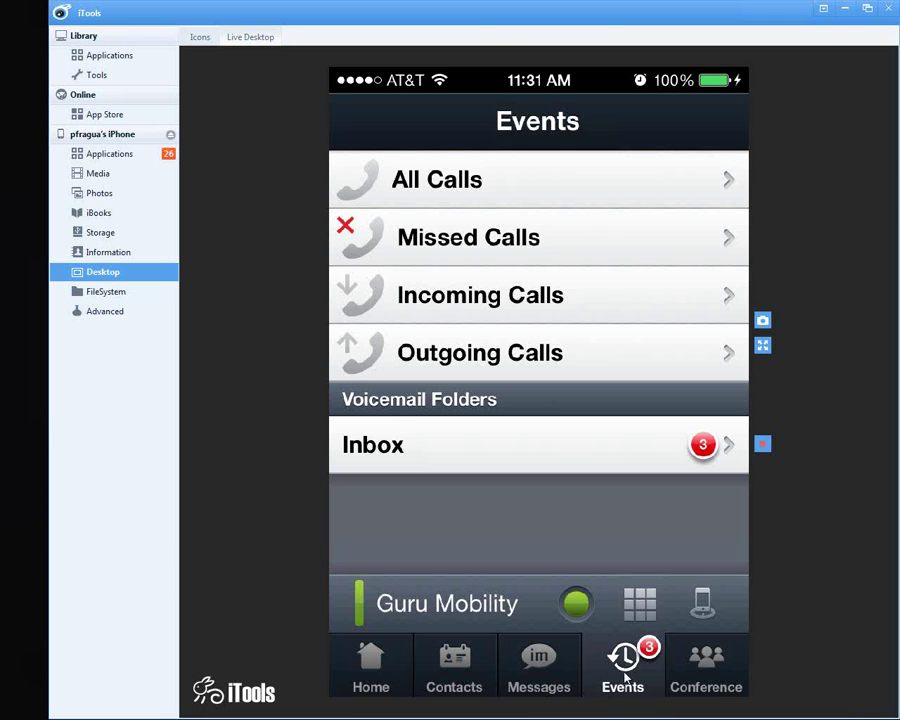
Step: Open the voicemail Inbox and play the 11:13 PM voicemail
{"action": "left_click", "coordinate": [533, 472]}
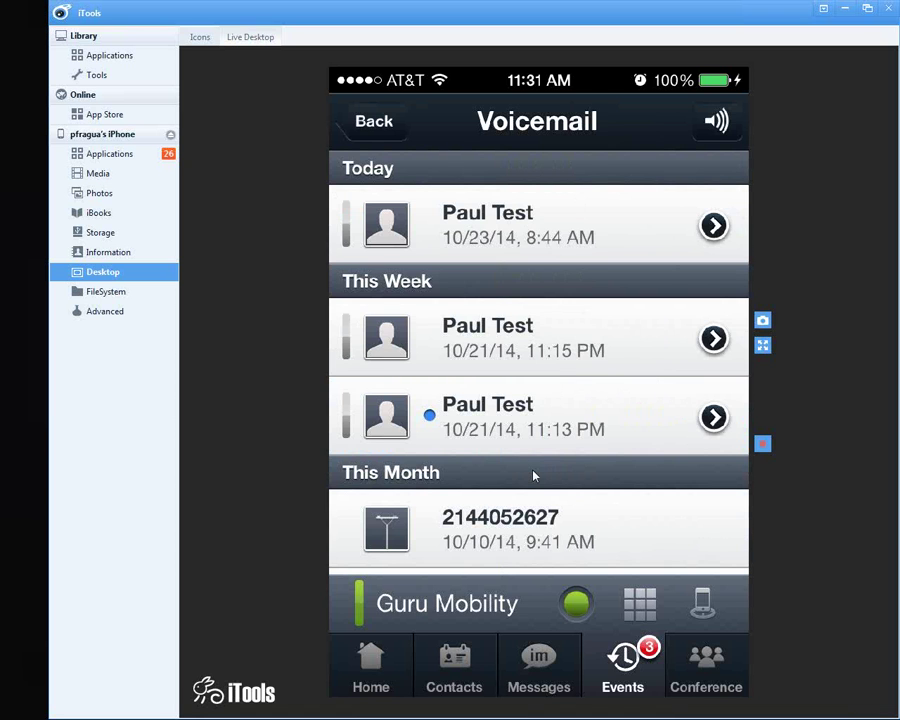
{"action": "left_click", "coordinate": [534, 476]}
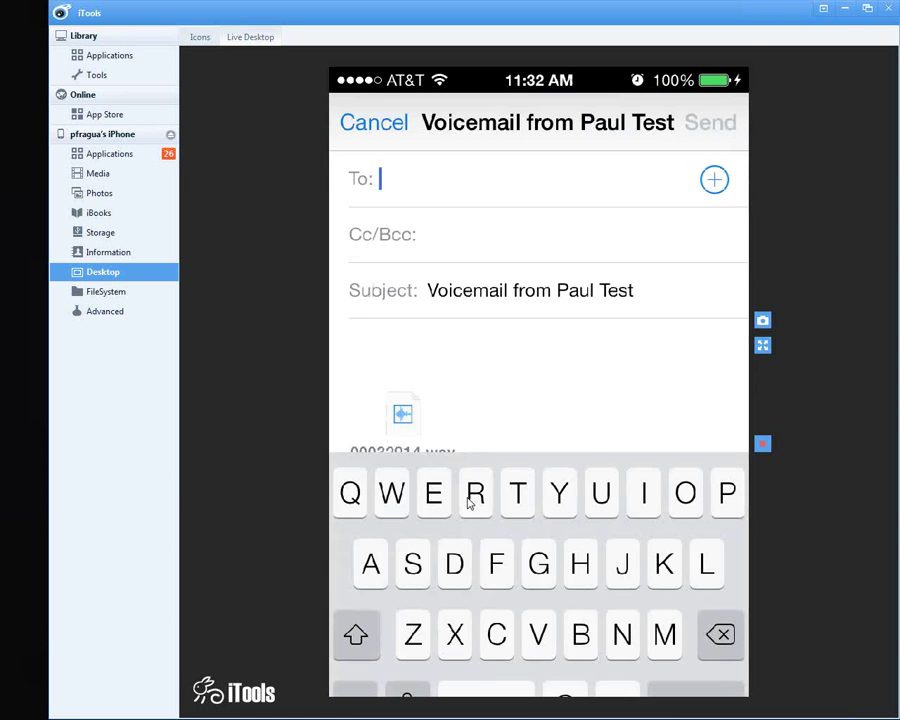
Step: Address the forwarded voicemail e-mail to the Support contact
{"action": "type", "text": "suppo"}
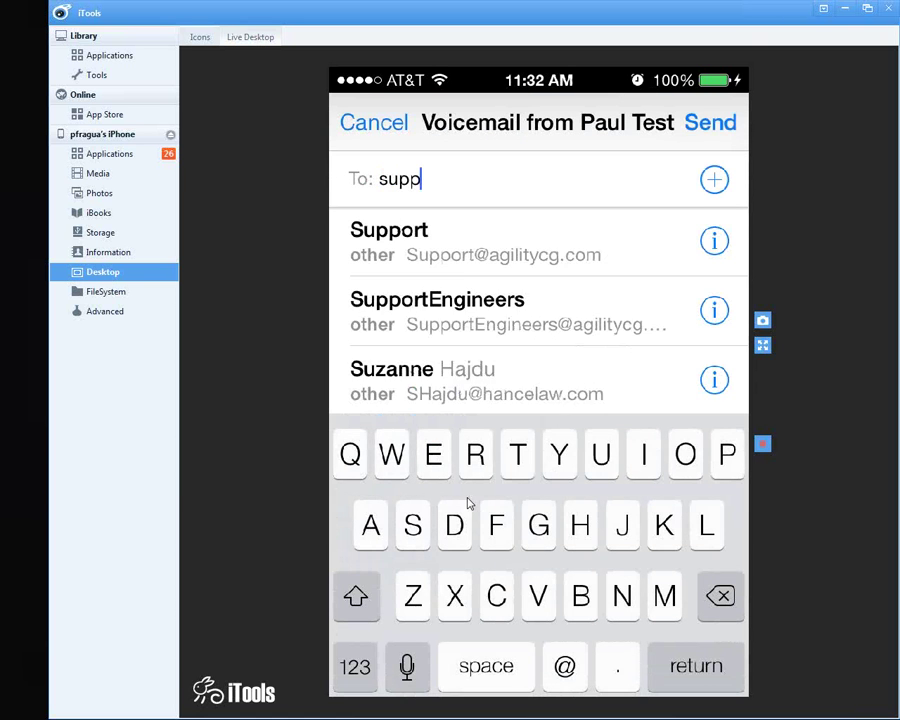
{"action": "left_click", "coordinate": [390, 235]}
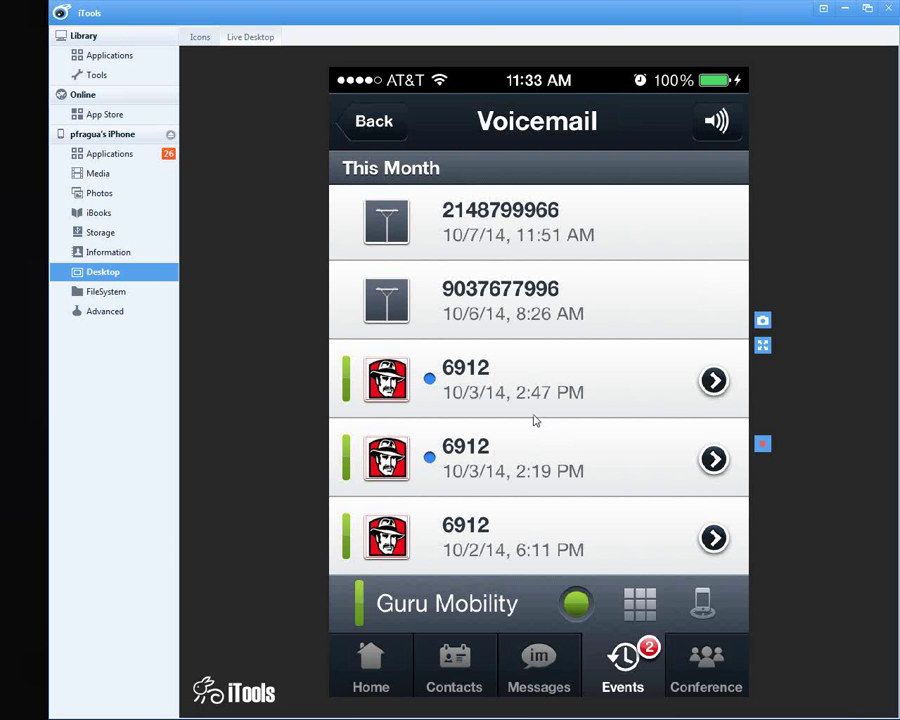
Step: Review the empty Conference screen under Guru Mobility status, then bring up Set Status
{"action": "scroll", "coordinate": [535, 421], "scroll_direction": "up", "scroll_amount": 3}
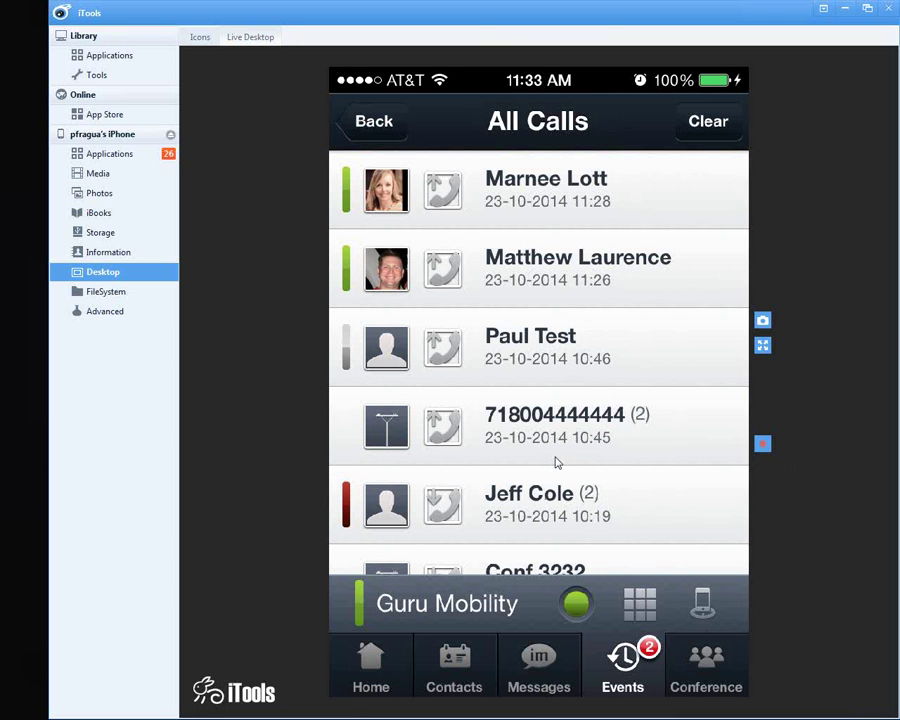
{"action": "scroll", "coordinate": [557, 462], "scroll_direction": "down", "scroll_amount": 3}
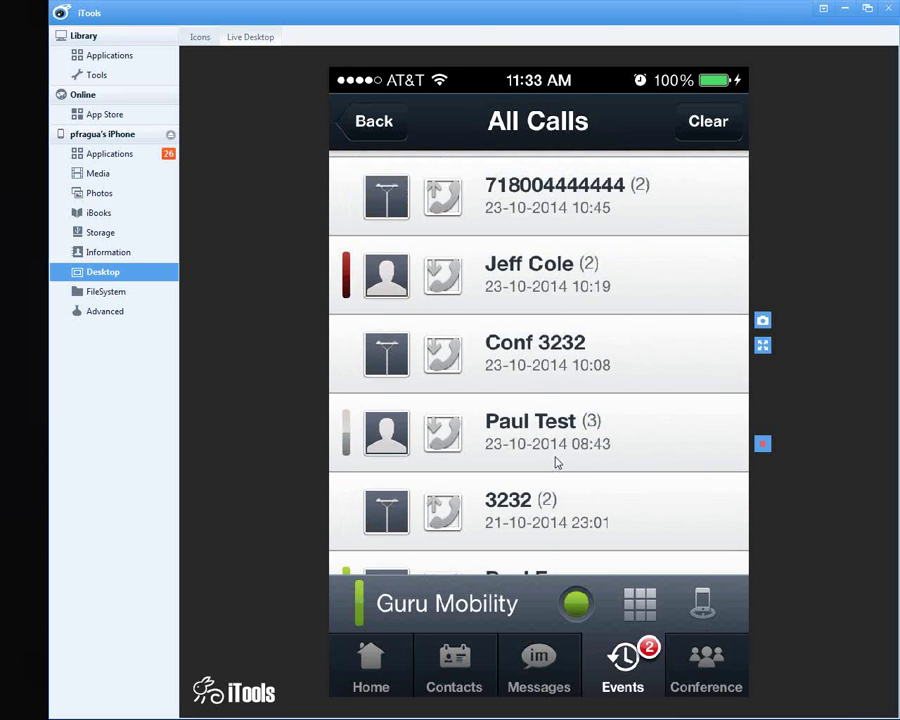
{"action": "scroll", "coordinate": [557, 462], "scroll_direction": "down", "scroll_amount": 3}
{"action": "scroll", "coordinate": [557, 462], "scroll_direction": "down", "scroll_amount": 3}
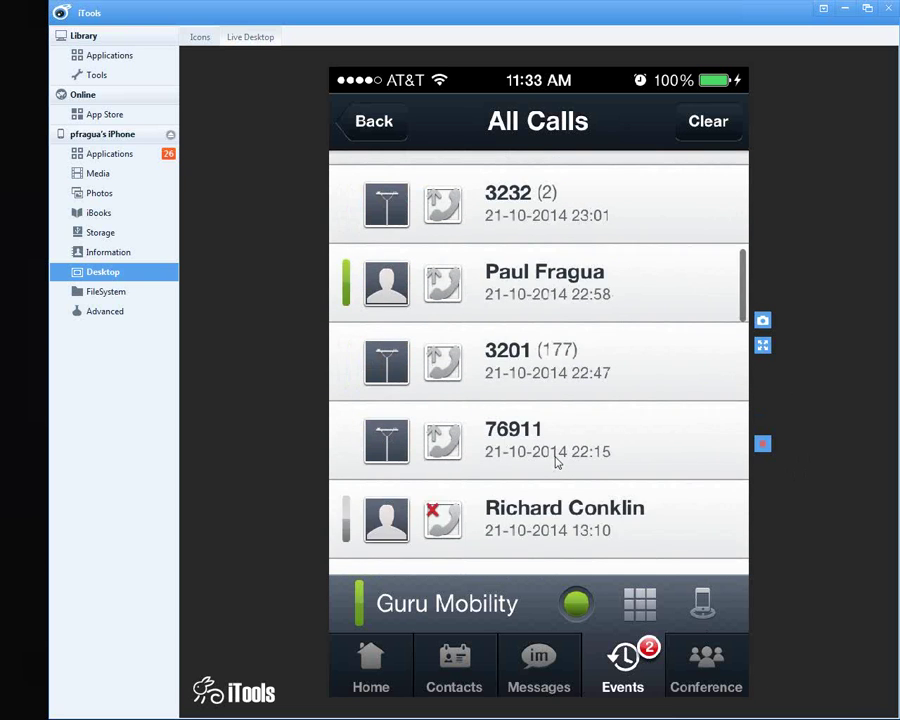
{"action": "scroll", "coordinate": [557, 462], "scroll_direction": "down", "scroll_amount": 3}
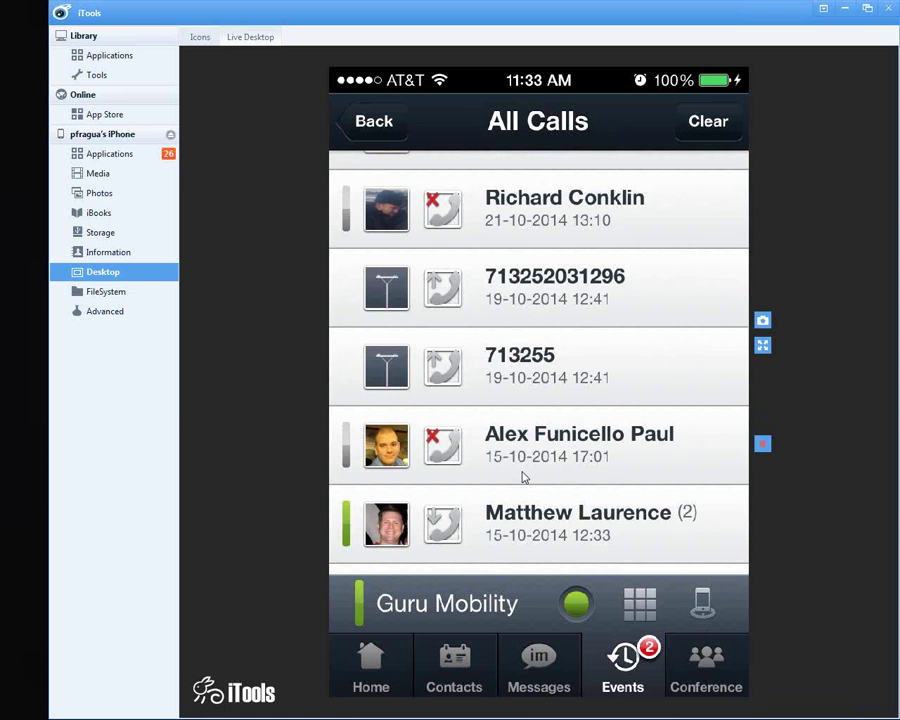
{"action": "scroll", "coordinate": [522, 478], "scroll_direction": "down", "scroll_amount": 4}
{"action": "scroll", "coordinate": [522, 478], "scroll_direction": "down", "scroll_amount": 4}
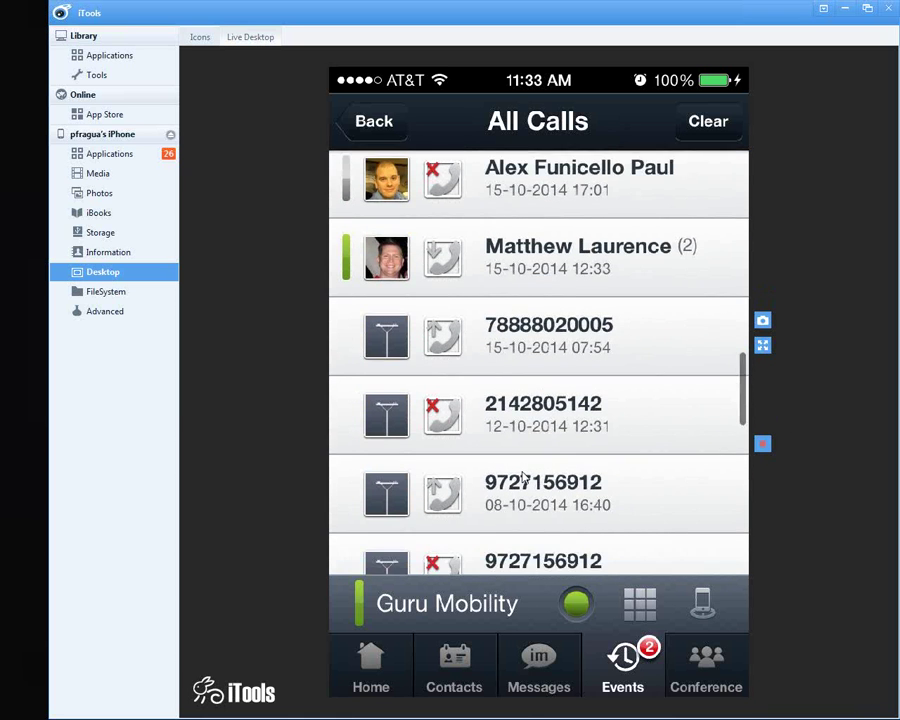
{"action": "scroll", "coordinate": [522, 480], "scroll_direction": "down", "scroll_amount": 5}
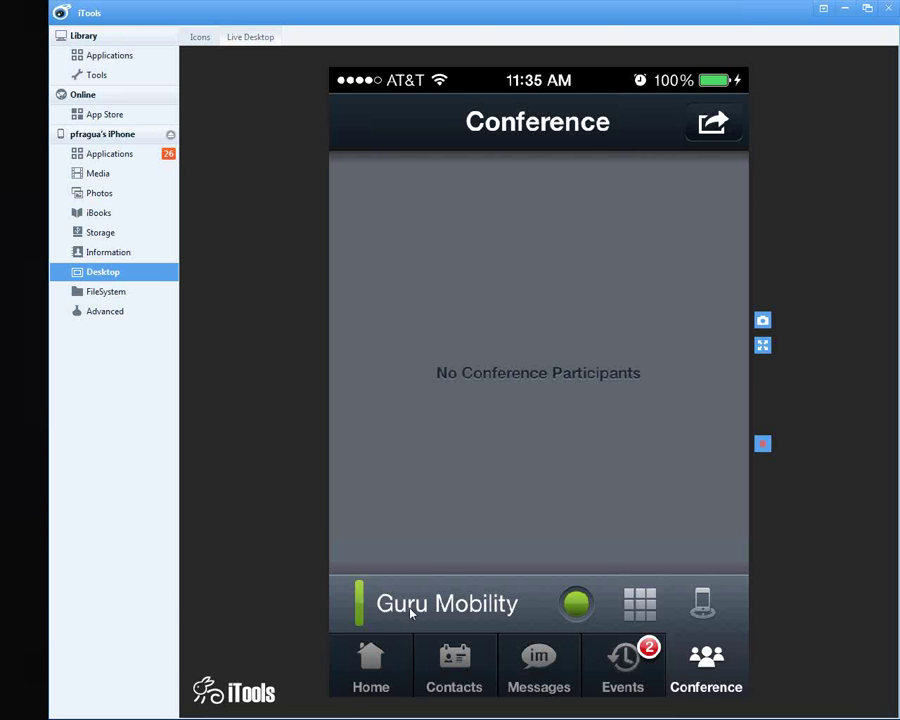
{"action": "left_click", "coordinate": [462, 618]}
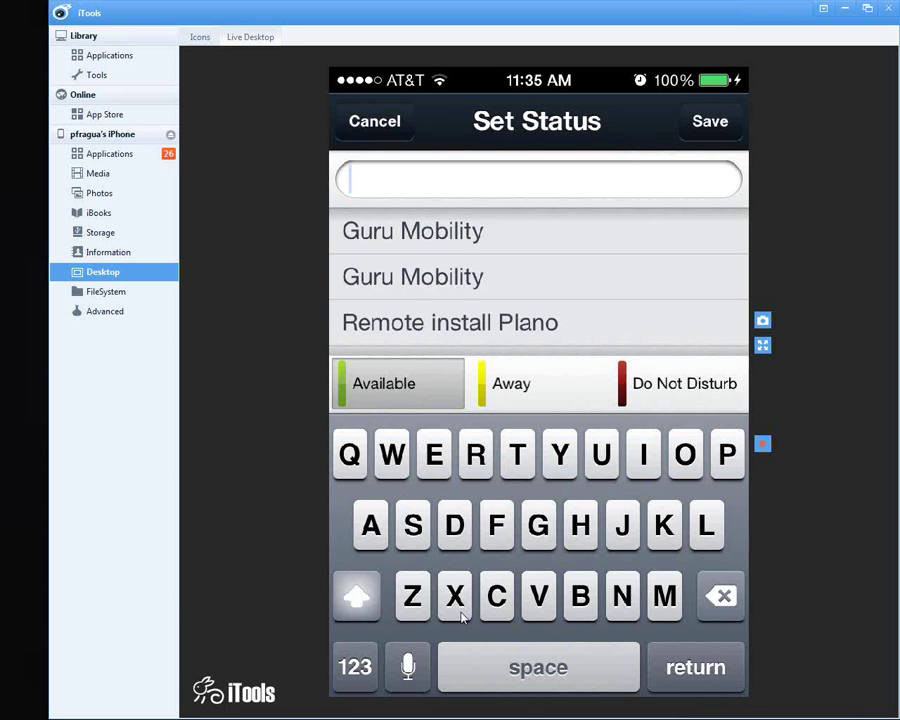
Step: Save 'Install plano' as the new presence status message
{"action": "type", "text": "Insta"}
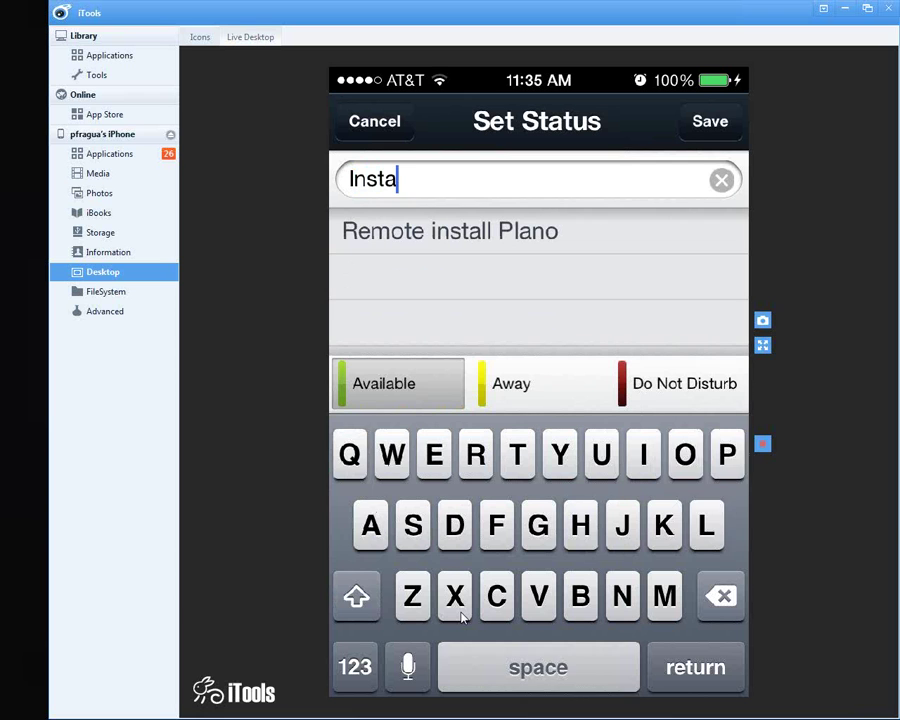
{"action": "type", "text": "ll plano"}
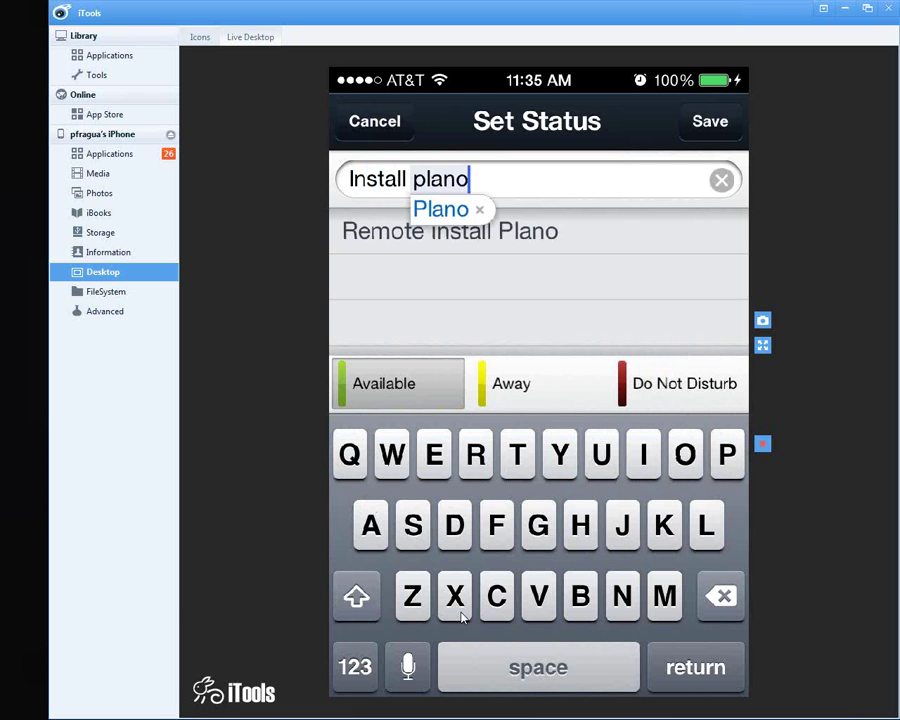
{"action": "key", "text": "Return"}
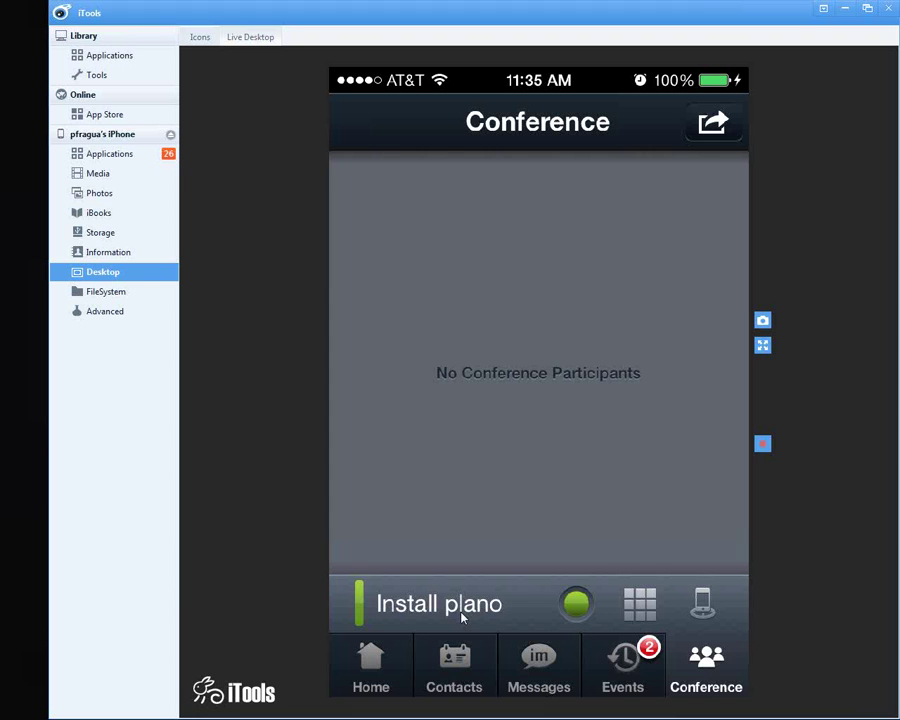
Step: Switch presence to Do Not Disturb and return to the Set Status screen
{"action": "left_click", "coordinate": [462, 617]}
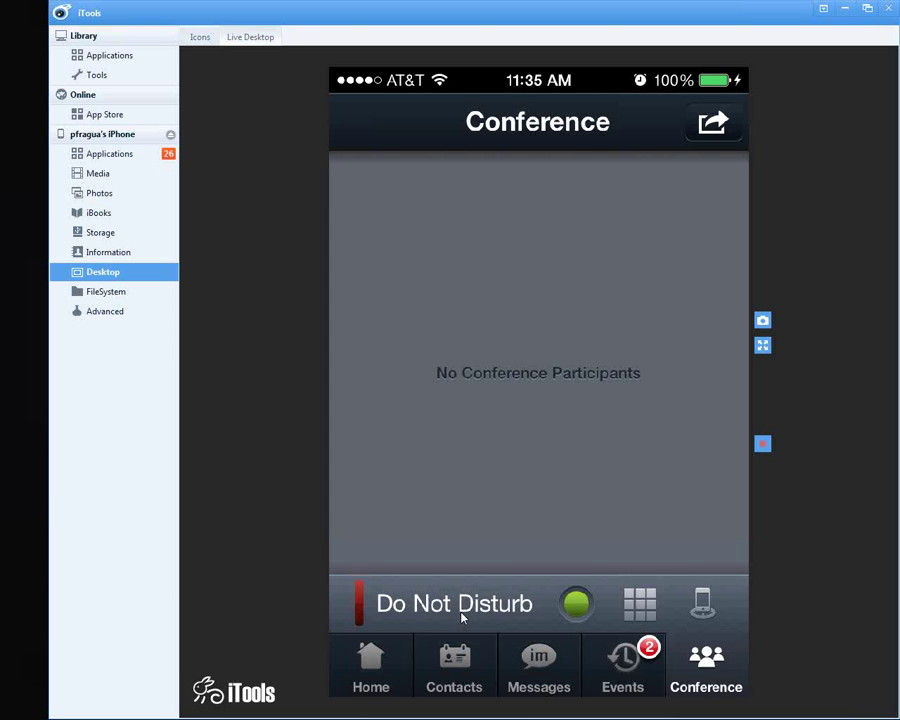
{"action": "left_click", "coordinate": [461, 618]}
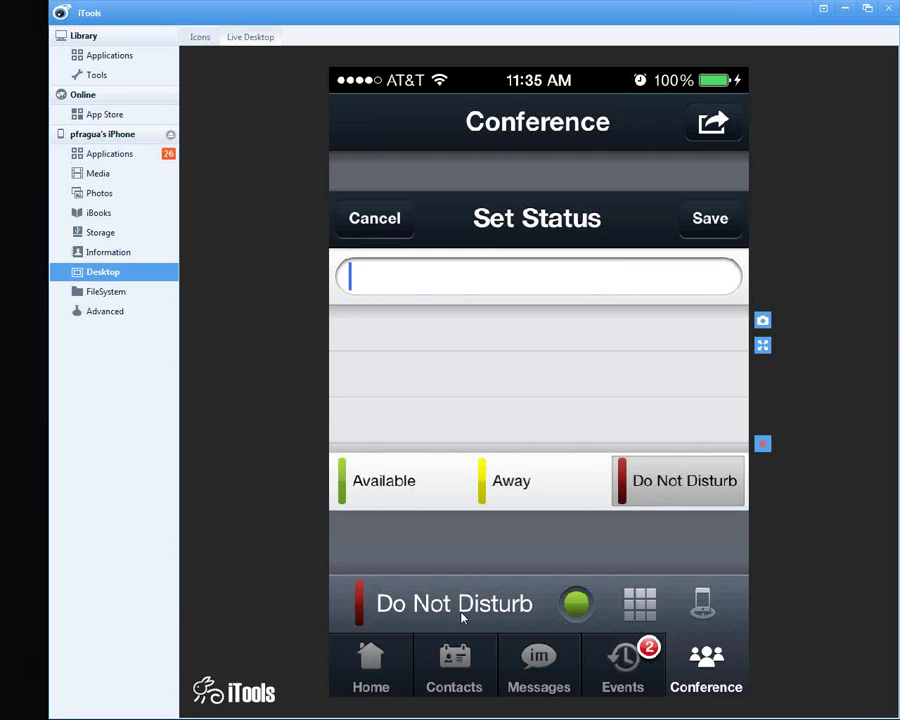
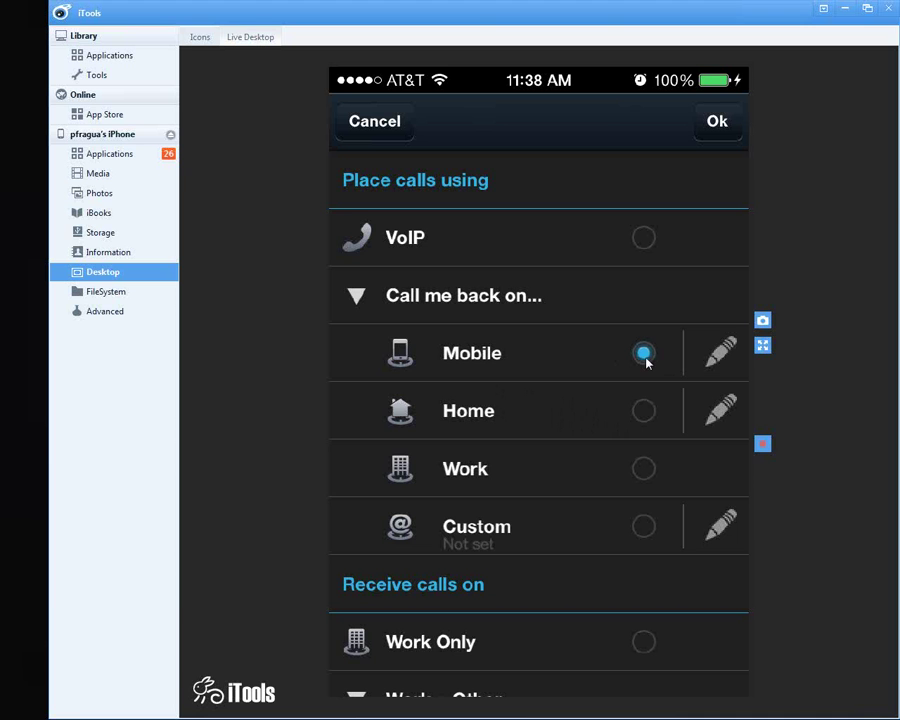
Step: Start editing the Mobile callback number via its pencil icon in the mirrored settings
{"action": "left_click", "coordinate": [716, 377]}
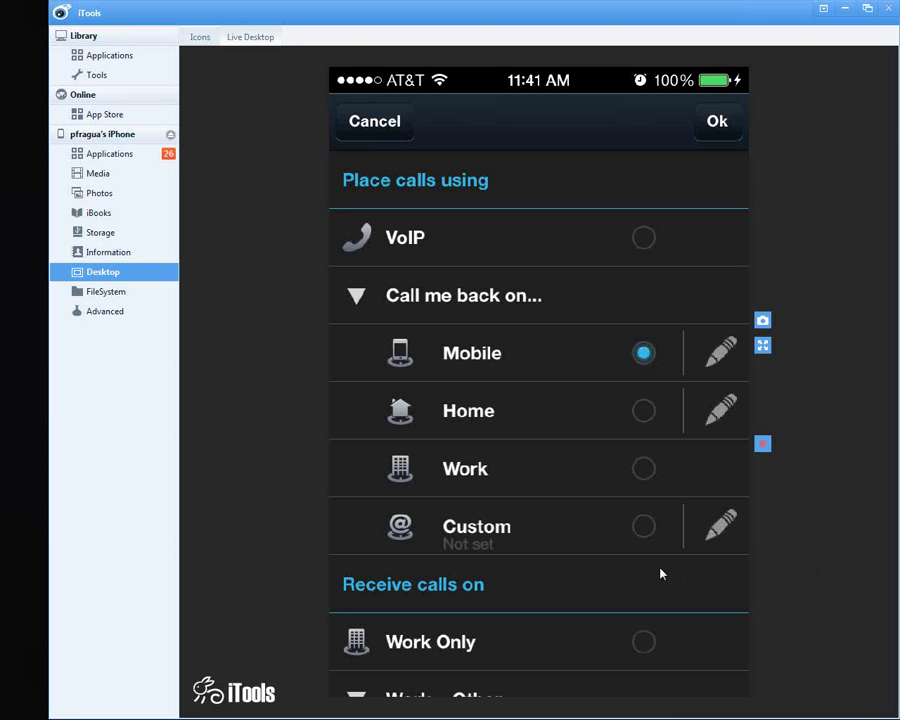
Step: Scroll the mirrored softphone settings list further down
{"action": "scroll", "coordinate": [660, 574], "scroll_direction": "down", "scroll_amount": 3}
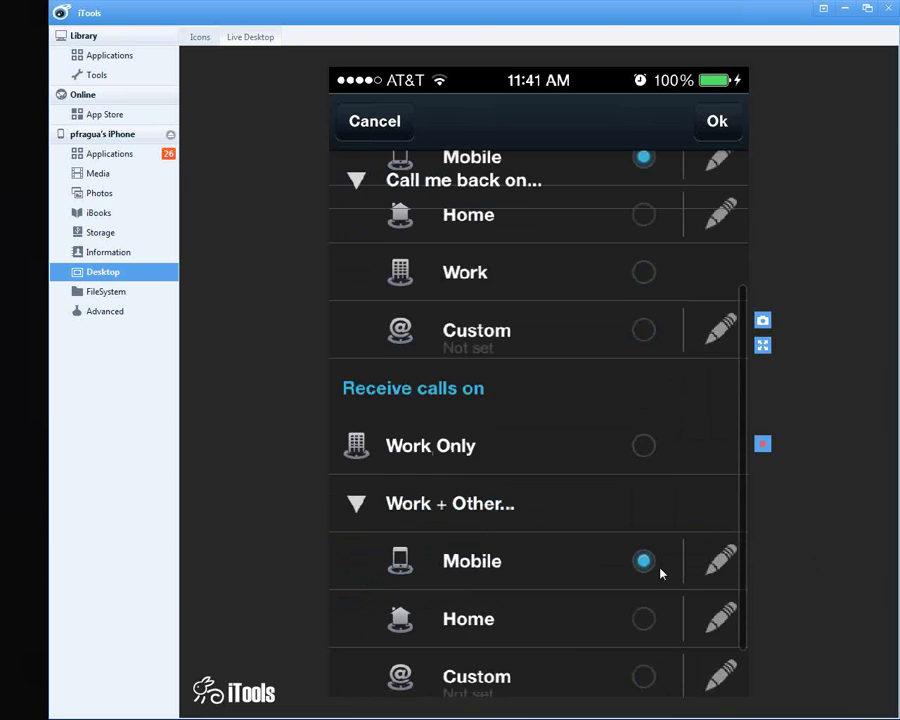
{"action": "scroll", "coordinate": [660, 574], "scroll_direction": "down", "scroll_amount": 1}
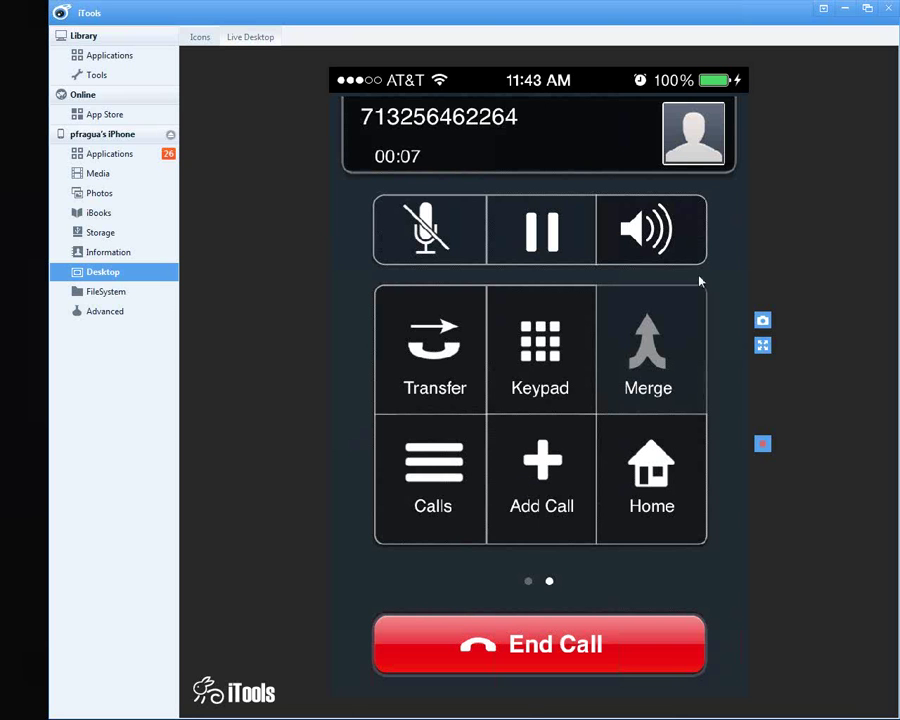
Step: Toggle between the call list and full in-call screen, then hang up the test call
{"action": "left_click", "coordinate": [453, 495]}
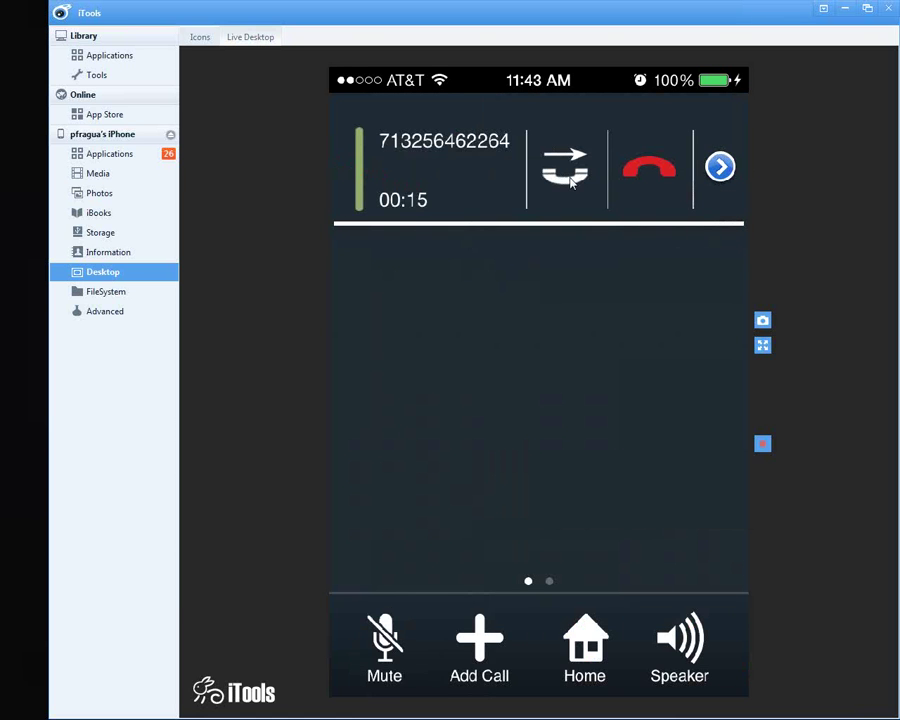
{"action": "left_click", "coordinate": [570, 178]}
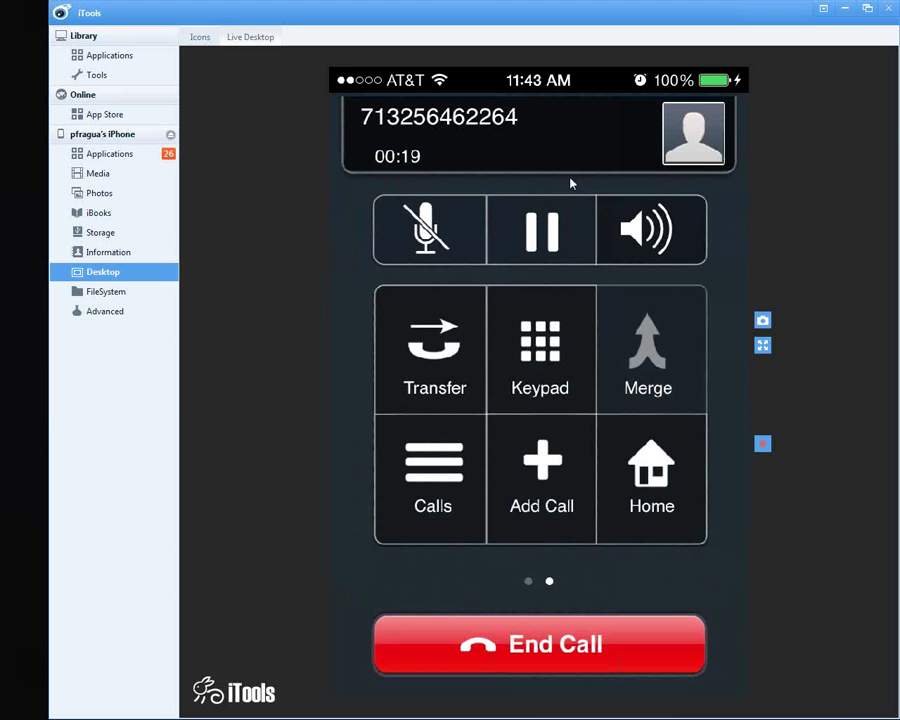
{"action": "left_click", "coordinate": [571, 183]}
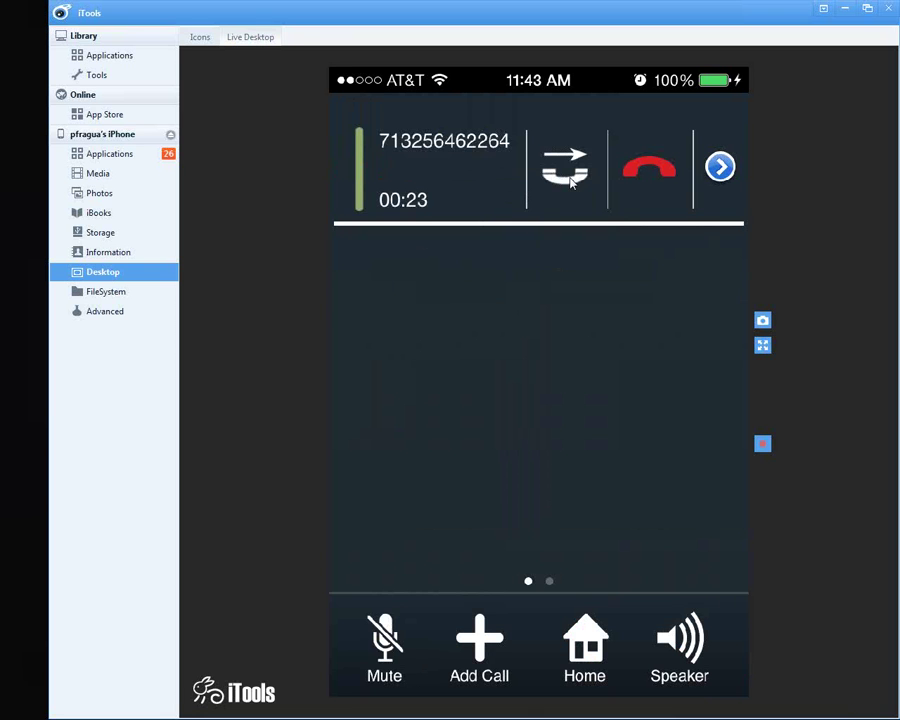
{"action": "left_click", "coordinate": [660, 210]}
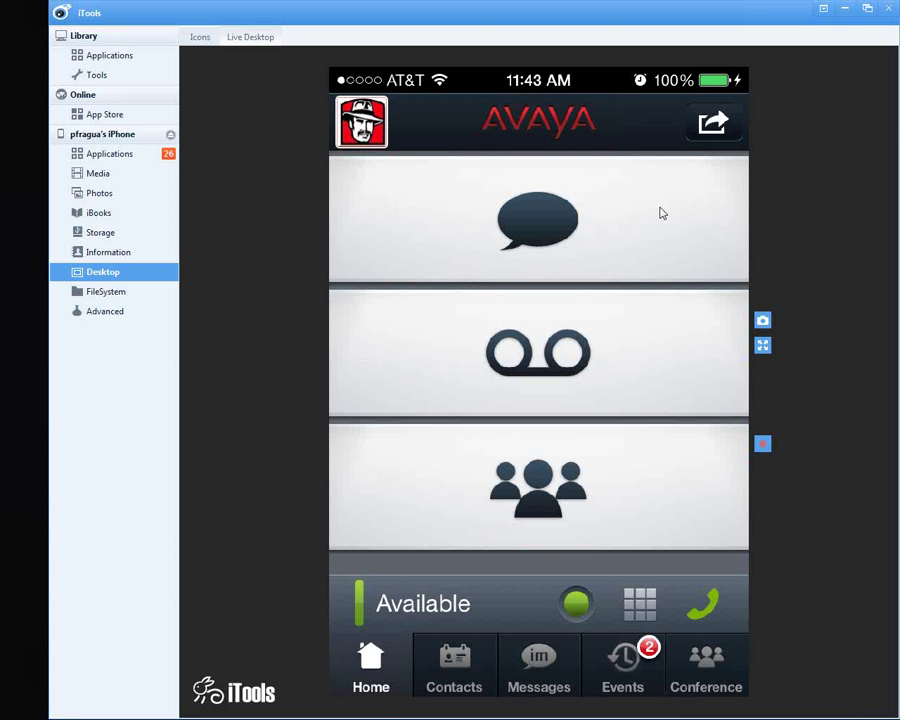
{"action": "left_click", "coordinate": [660, 213]}
Step: Restore down iTools and show slide 9, 'Installation', in PowerPoint
{"action": "left_click", "coordinate": [867, 10]}
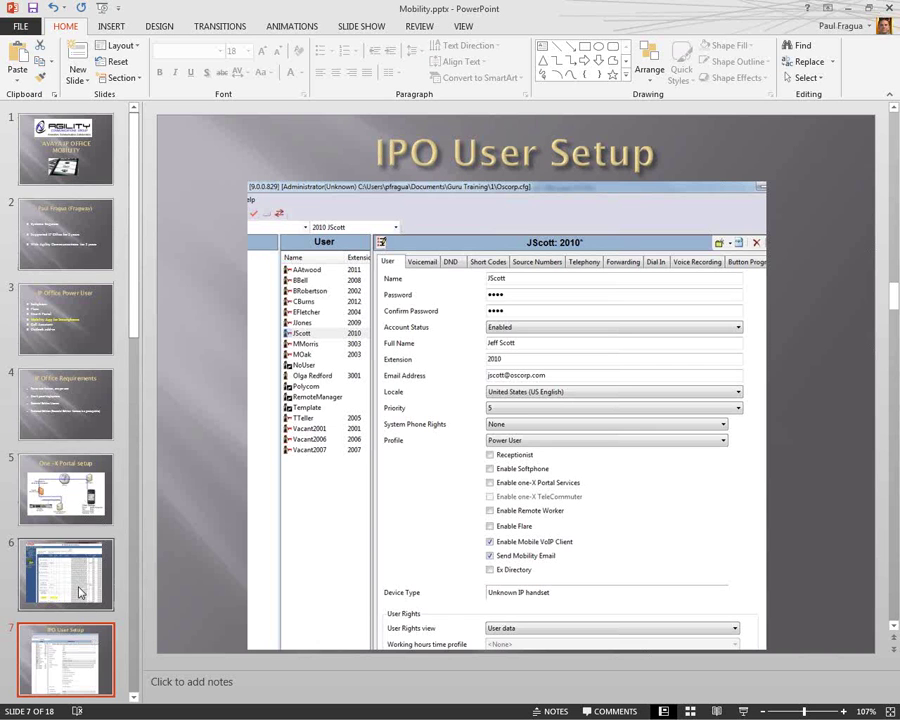
{"action": "scroll", "coordinate": [80, 593], "scroll_direction": "down", "scroll_amount": 5}
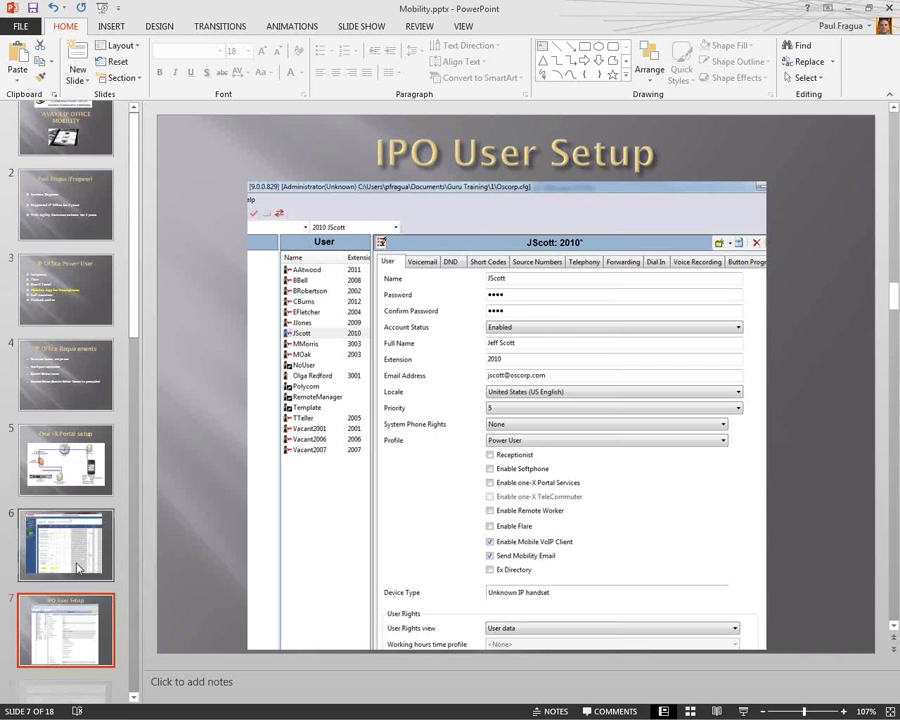
{"action": "left_click", "coordinate": [75, 597]}
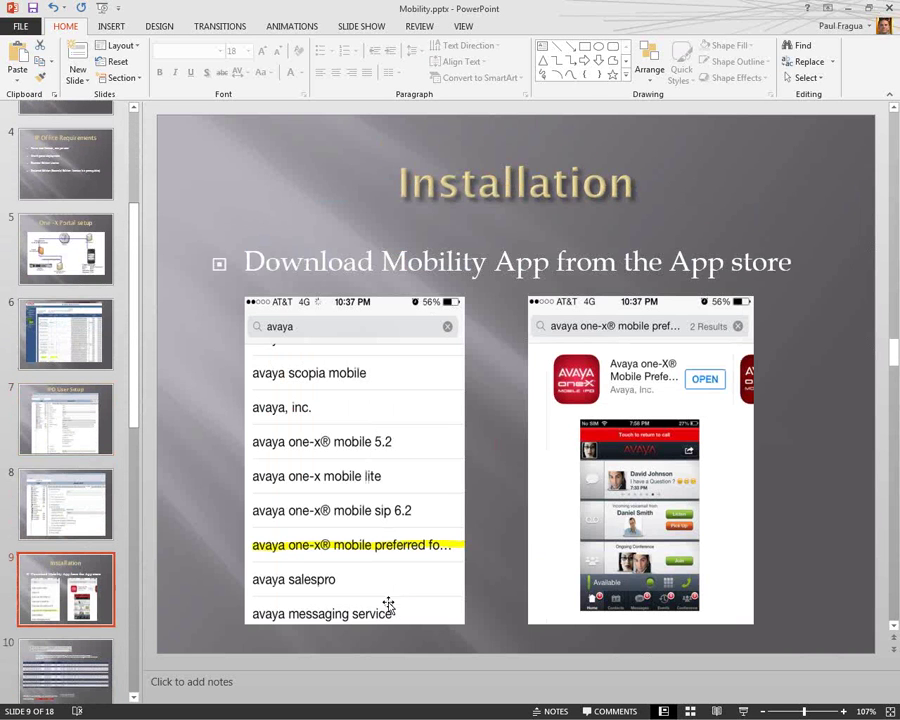